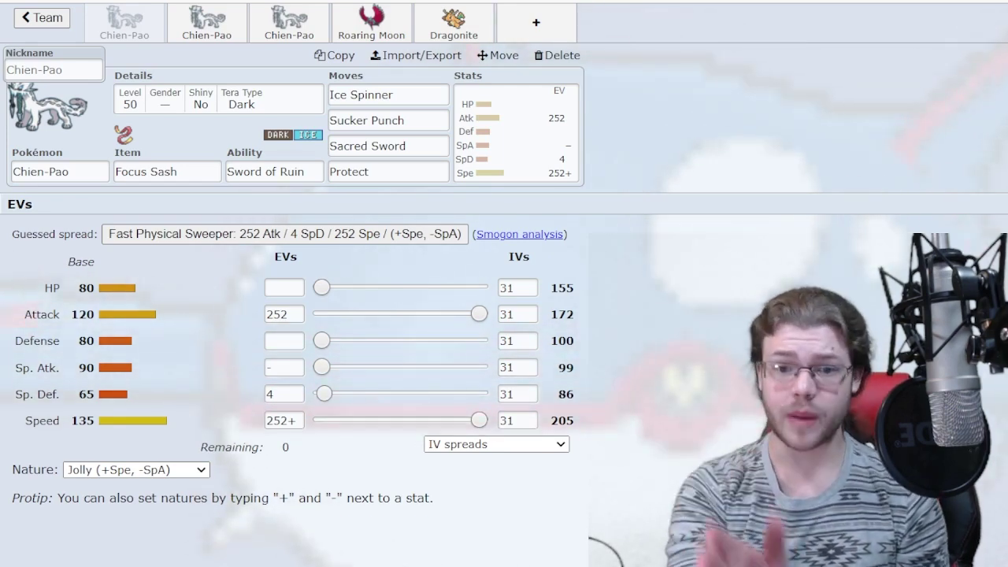
Step: Examine the first Chien-Pao's Sword of Ruin ability, then its EV spread and base Speed and Attack stats
left_click(237, 171)
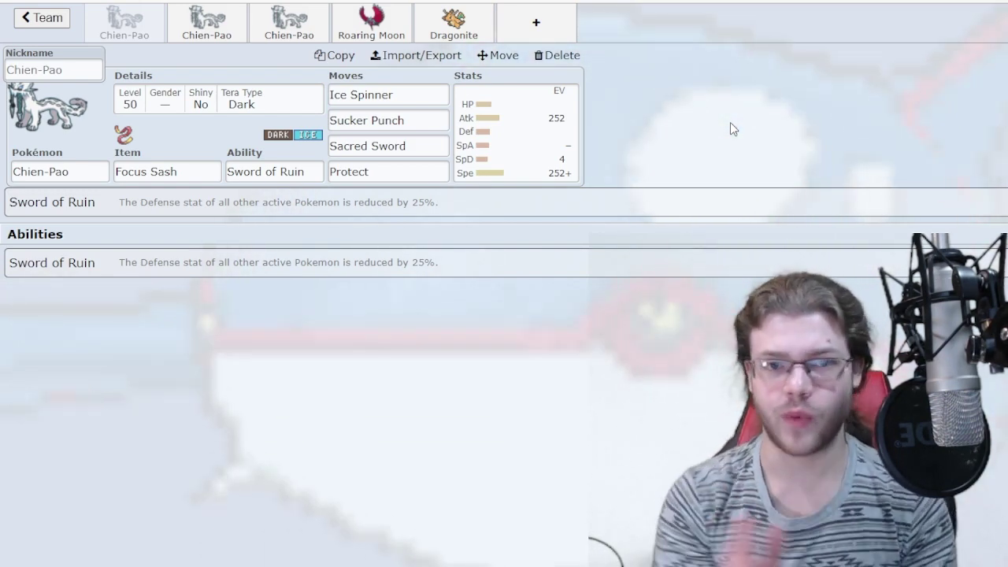
left_click(481, 131)
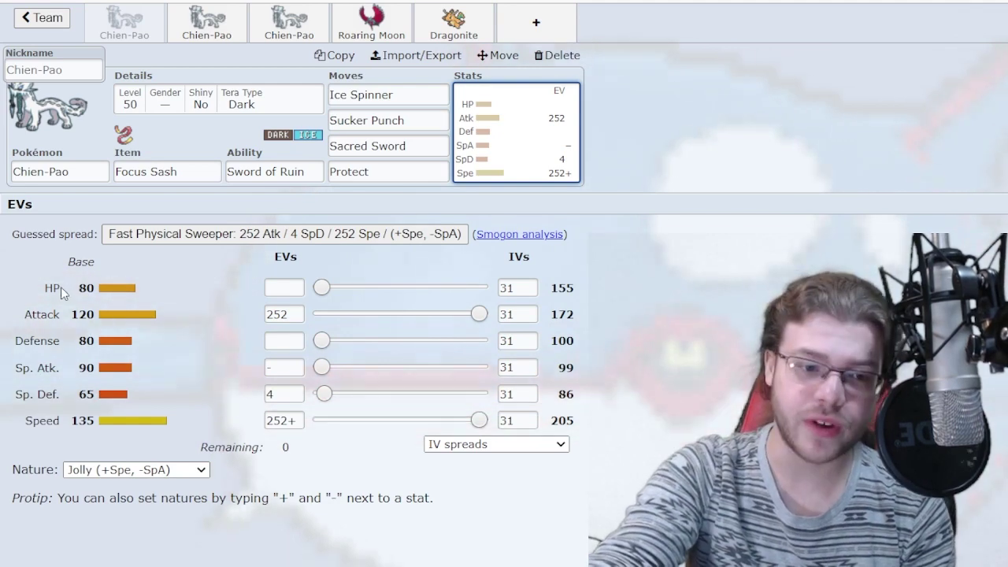
left_click(95, 300)
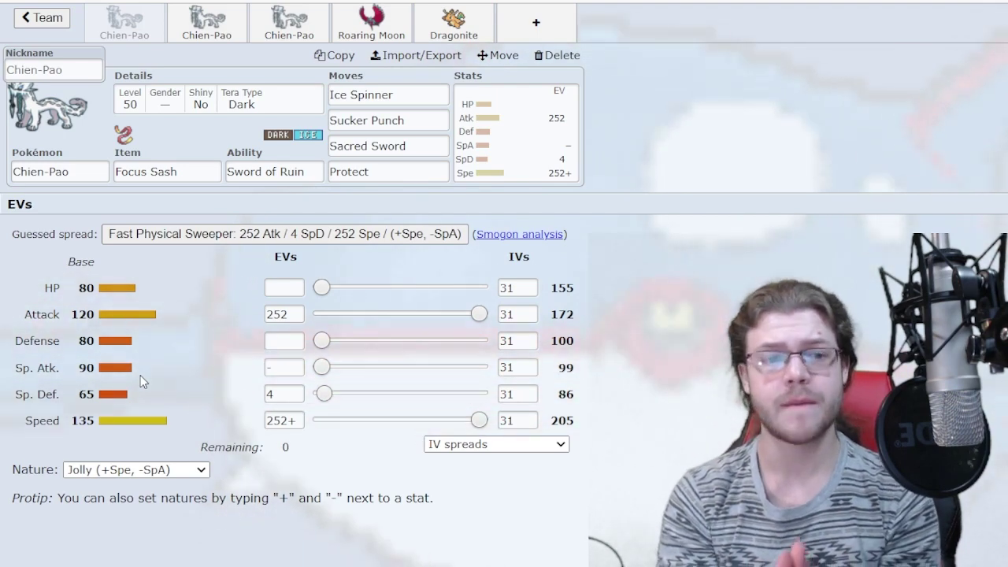
left_click_drag(72, 420, 185, 422)
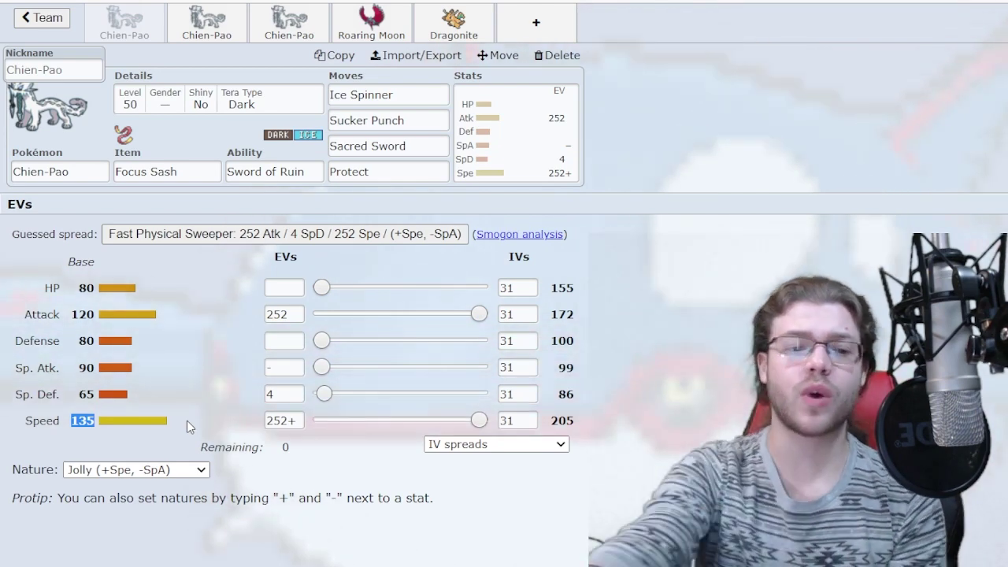
left_click_drag(70, 314, 87, 315)
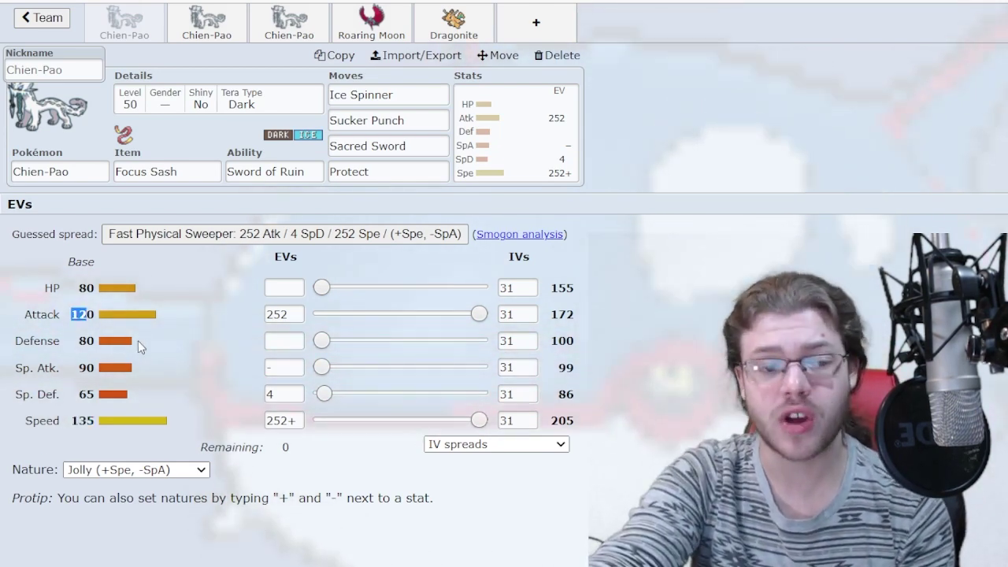
left_click(139, 343)
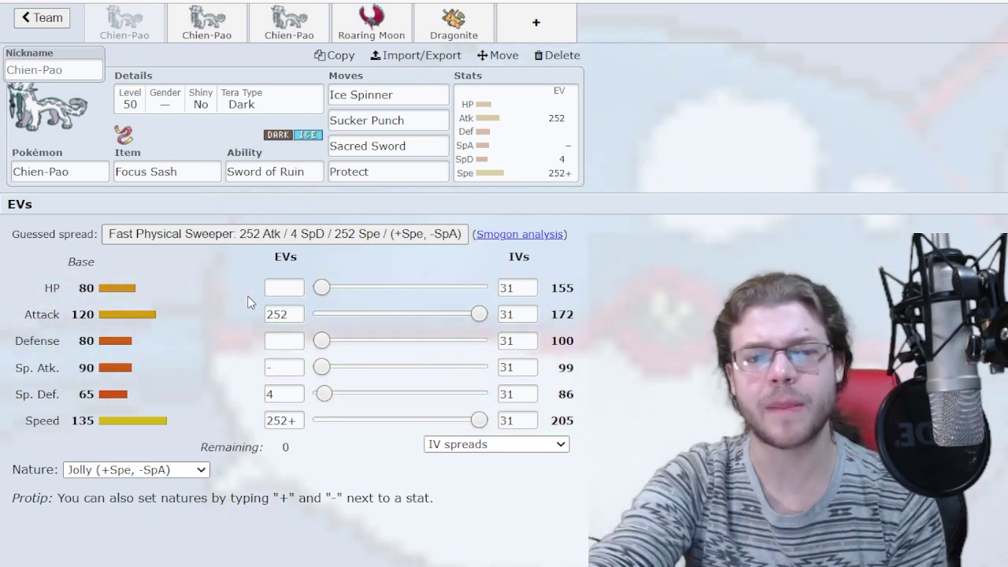
Step: Review the first Chien-Pao's held item, Tera type details, and its Ice Spinner, Sucker Punch and Sacred Sword moves
left_click(188, 149)
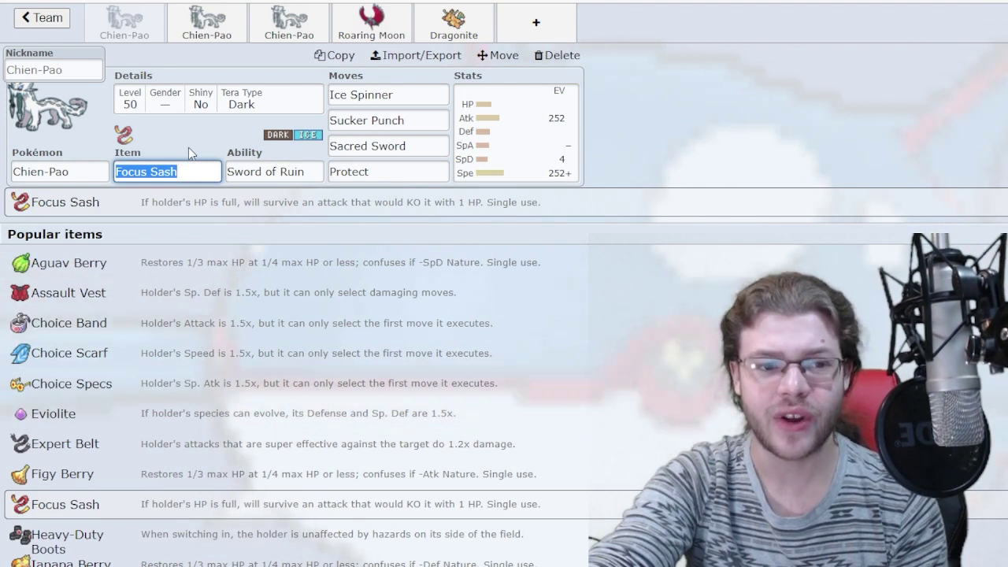
left_click(236, 98)
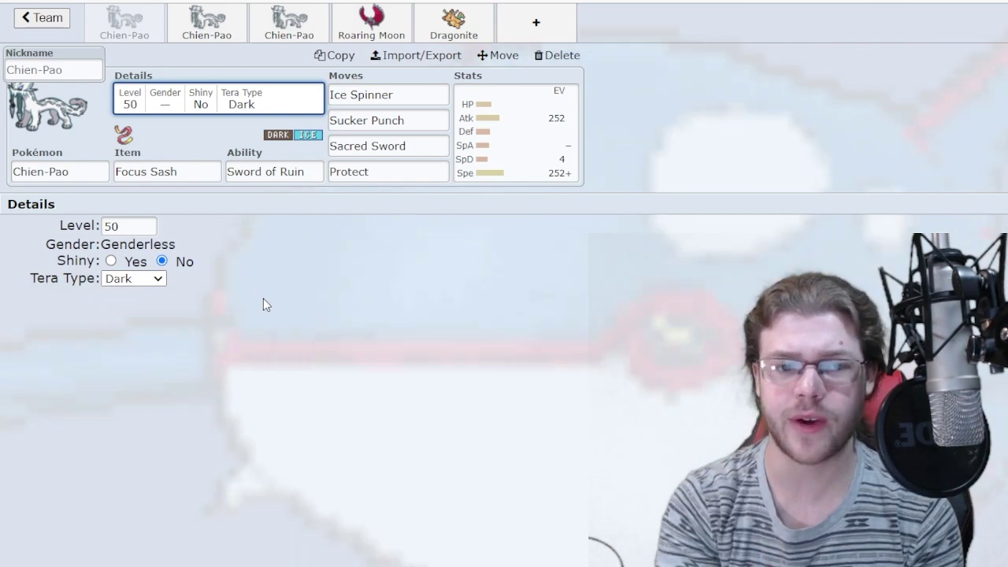
left_click(382, 119)
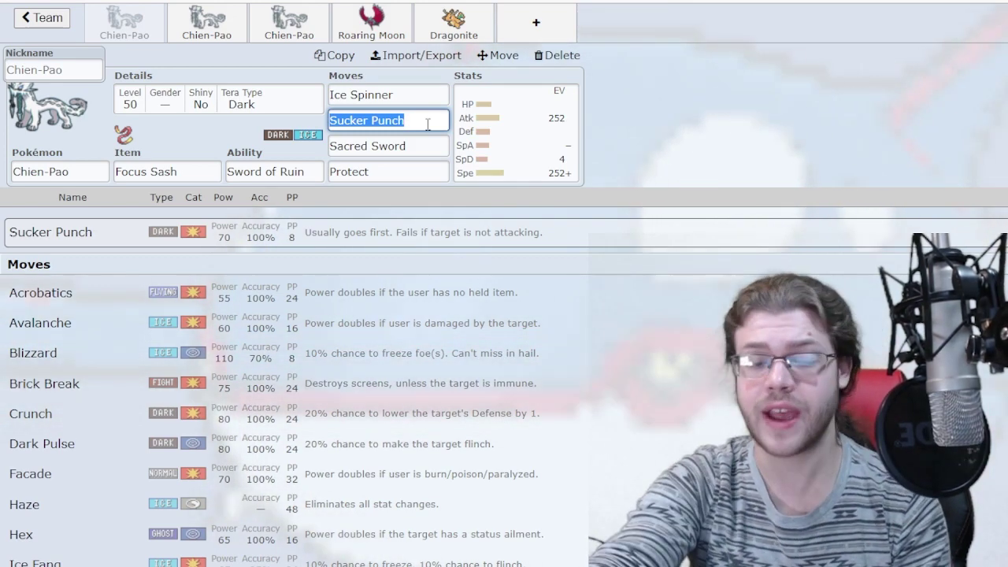
left_click(426, 121)
key("shift+Tab")
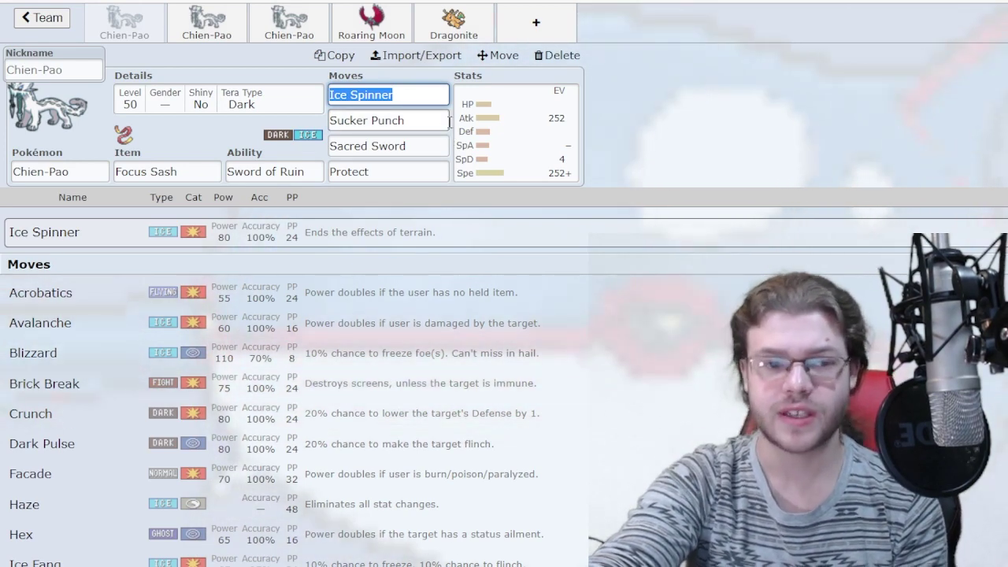
left_click(405, 145)
triple_click(405, 145)
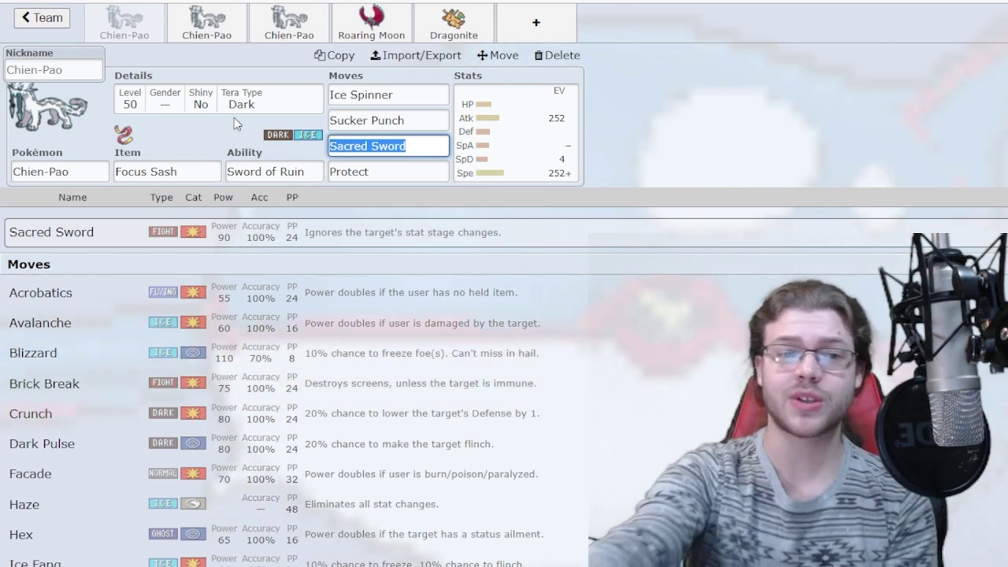
Step: Check Haze on the third Chien-Pao, then Sacred Sword and the Sword of Ruin description on the first one
left_click(303, 23)
left_click(363, 173)
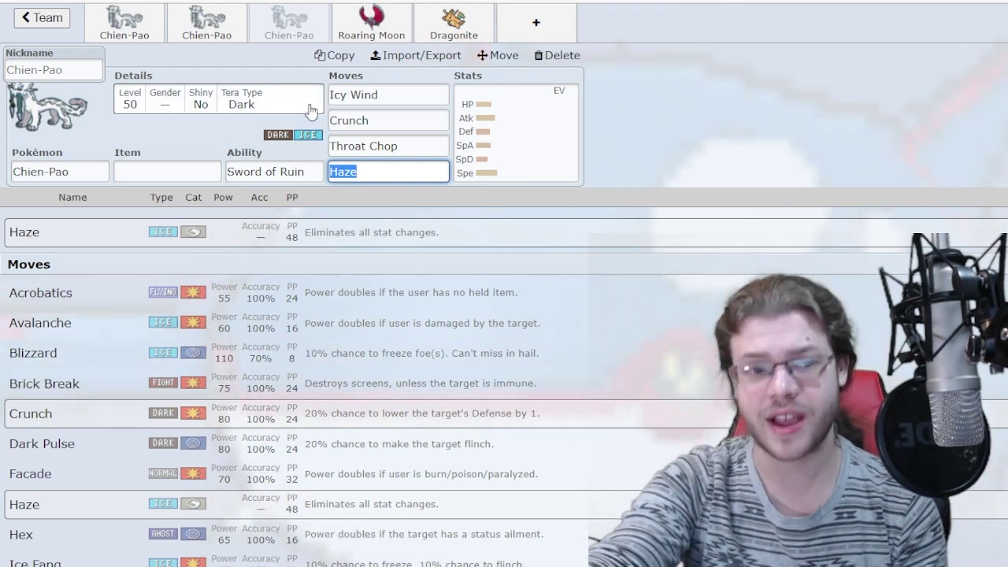
left_click(124, 37)
left_click(408, 145)
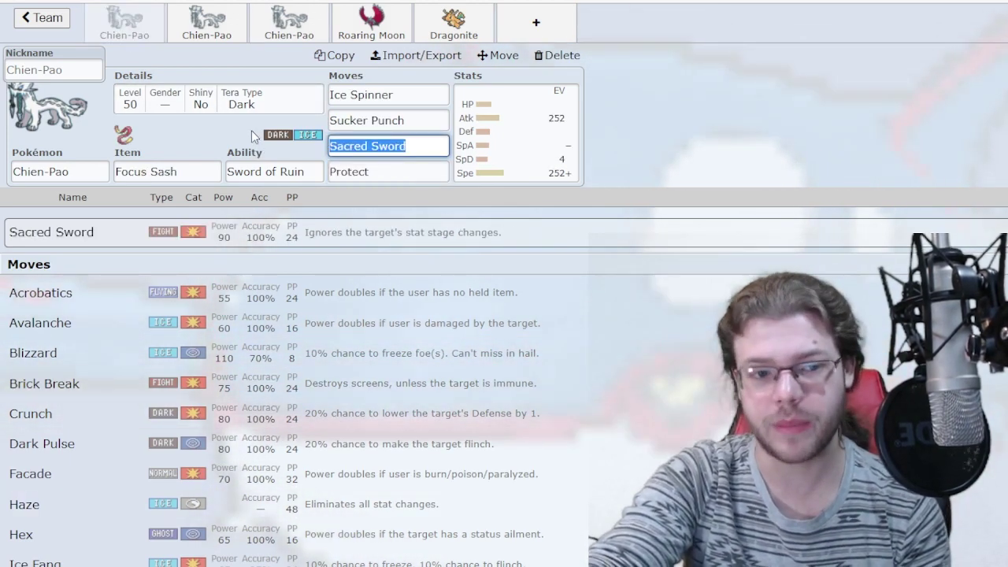
left_click_drag(270, 162, 238, 165)
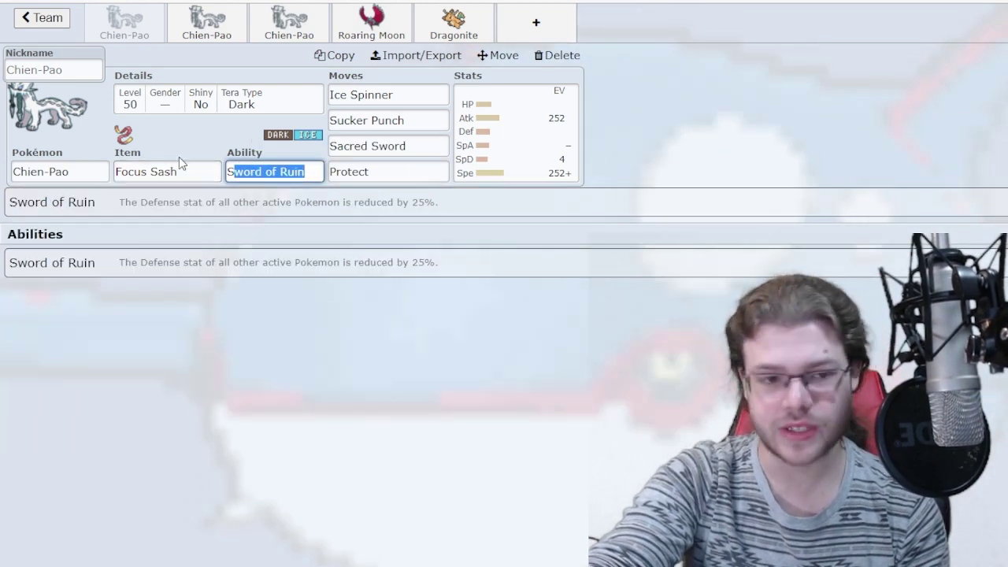
left_click(211, 139)
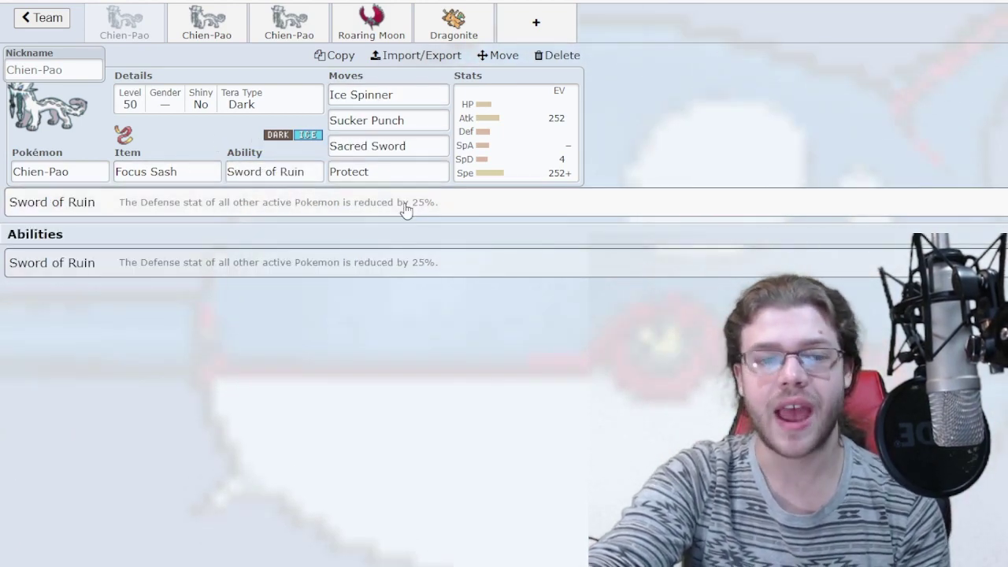
left_click(402, 204)
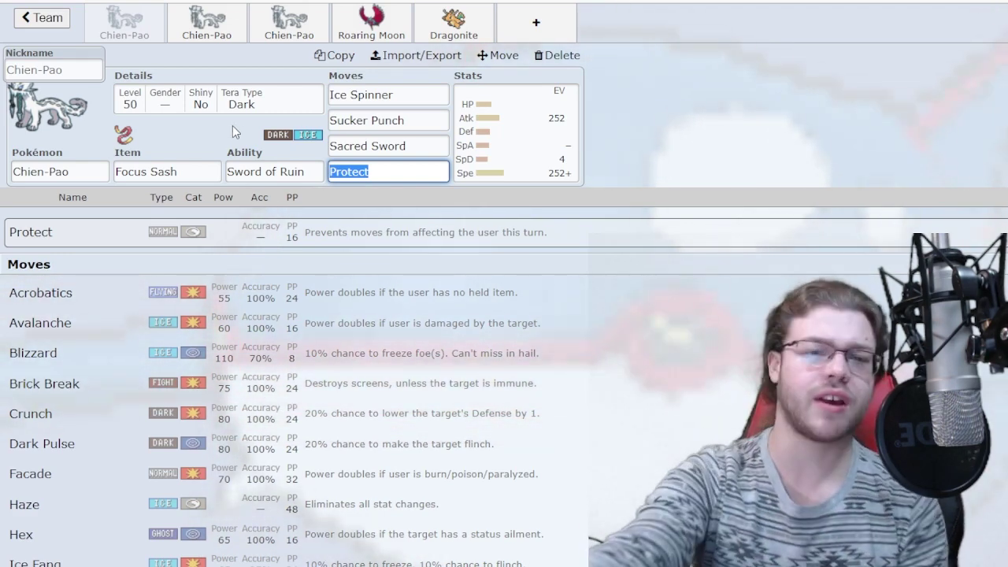
Step: Compare the second Chien-Pao's Choice Band with the first set's Focus Sash, and check the first set's Protect
left_click(225, 27)
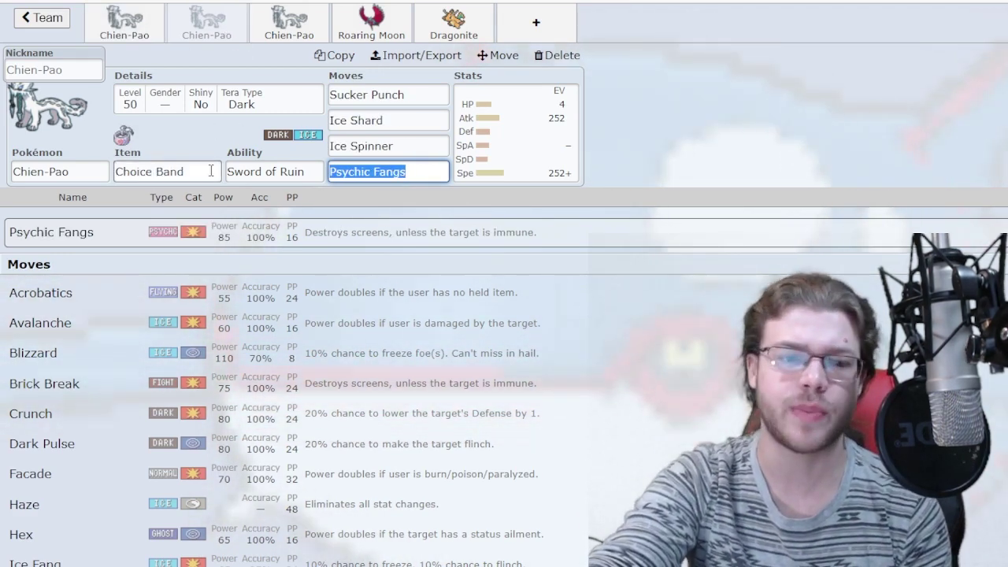
left_click(211, 171)
left_click(182, 128)
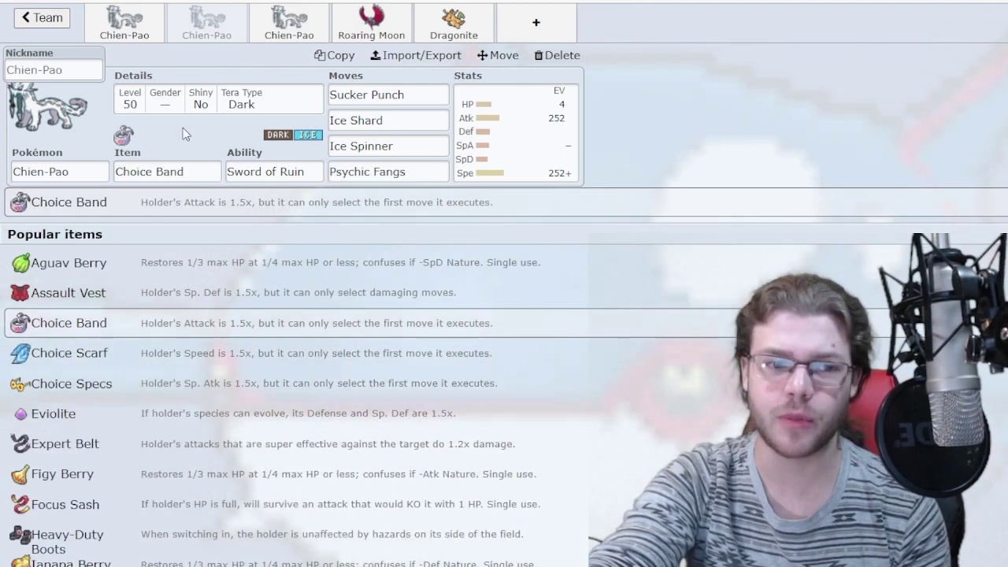
left_click(130, 26)
left_click(210, 170)
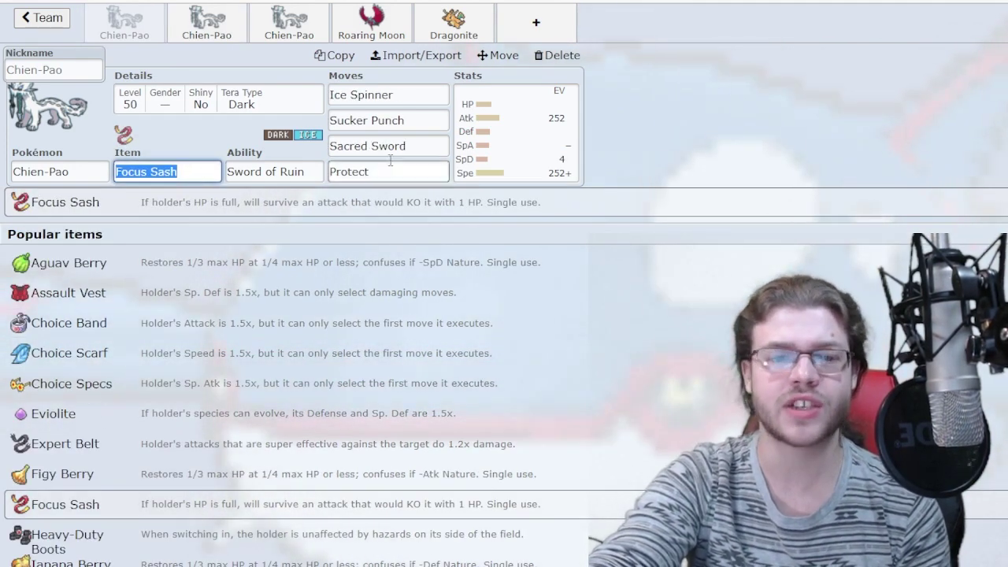
left_click(443, 165)
left_click(208, 144)
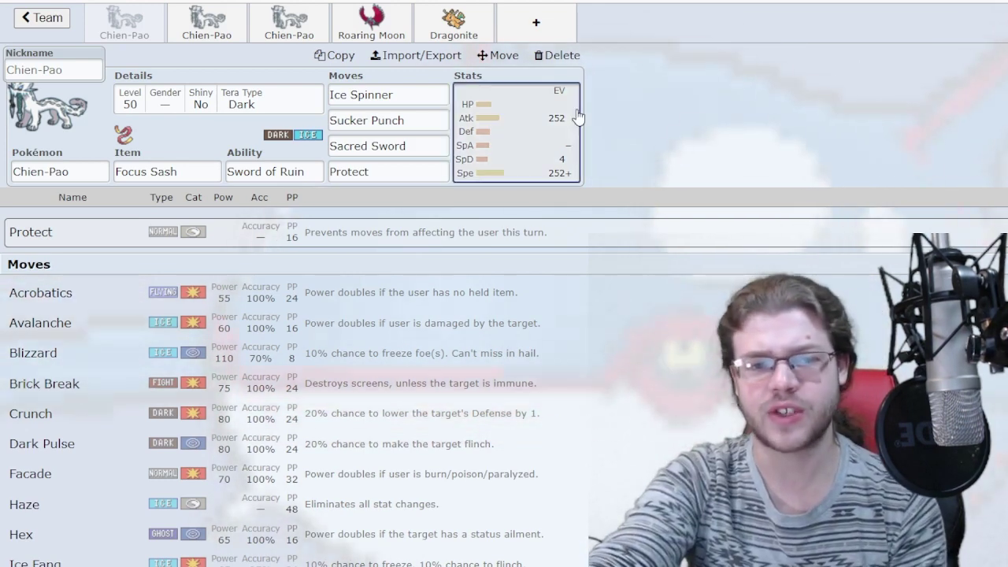
Step: Recheck the first Chien-Pao's EV spread along with its held item and ability descriptions
left_click(577, 115)
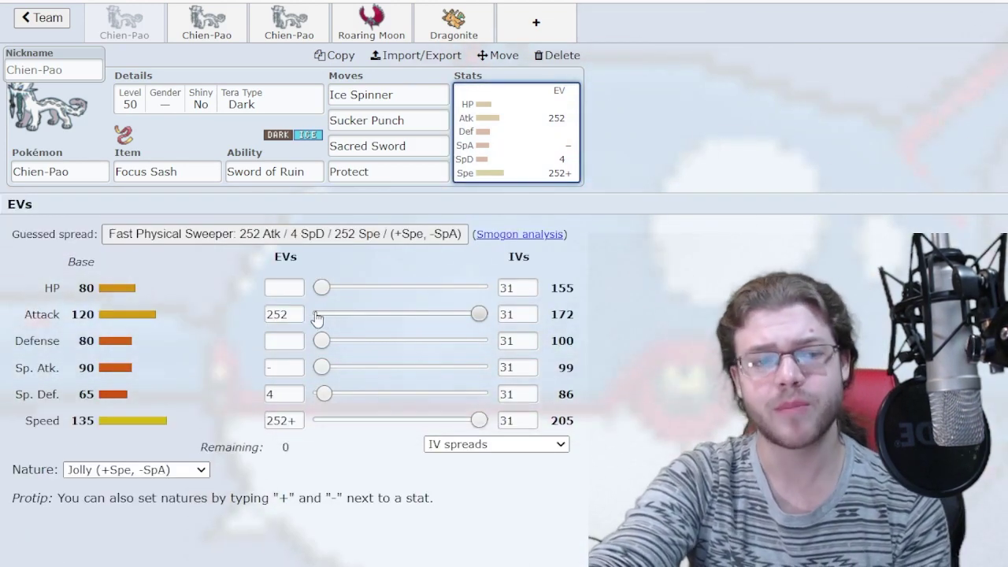
left_click(141, 169)
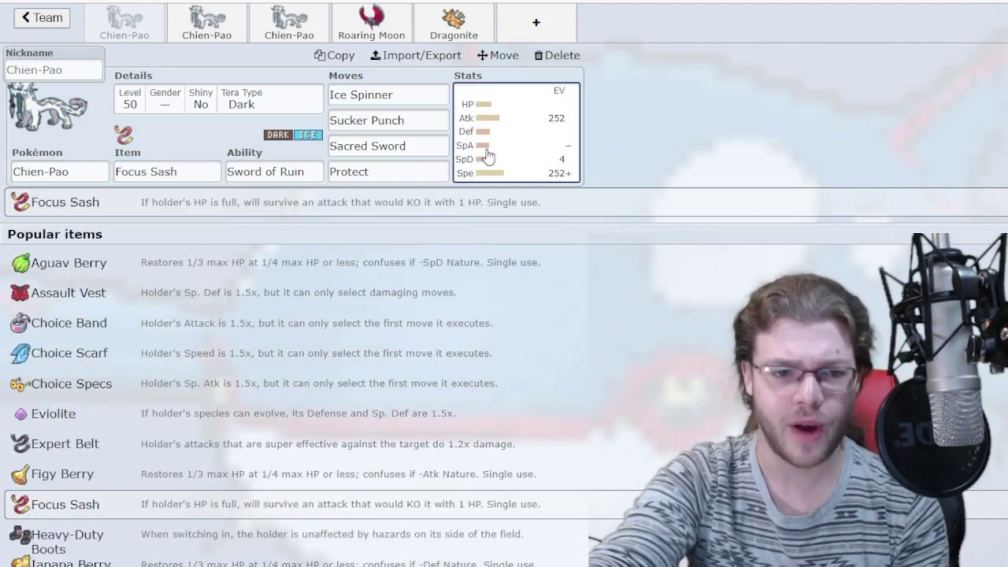
left_click(488, 153)
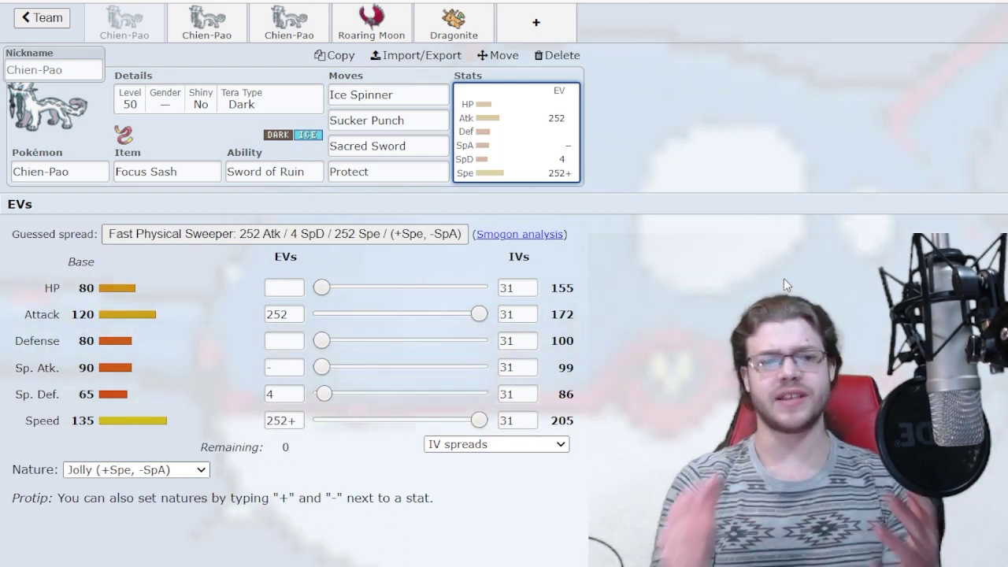
left_click(319, 173)
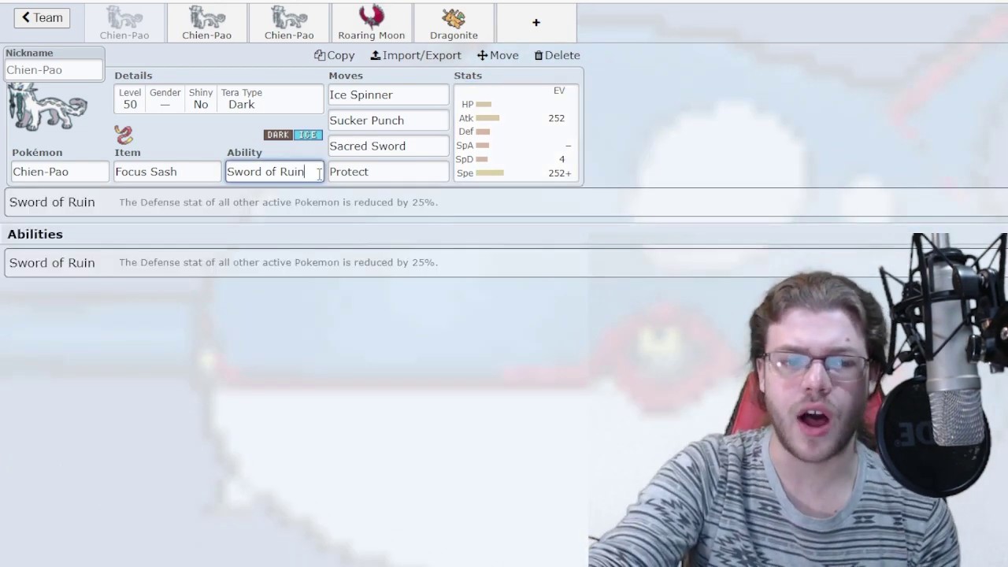
left_click(780, 100)
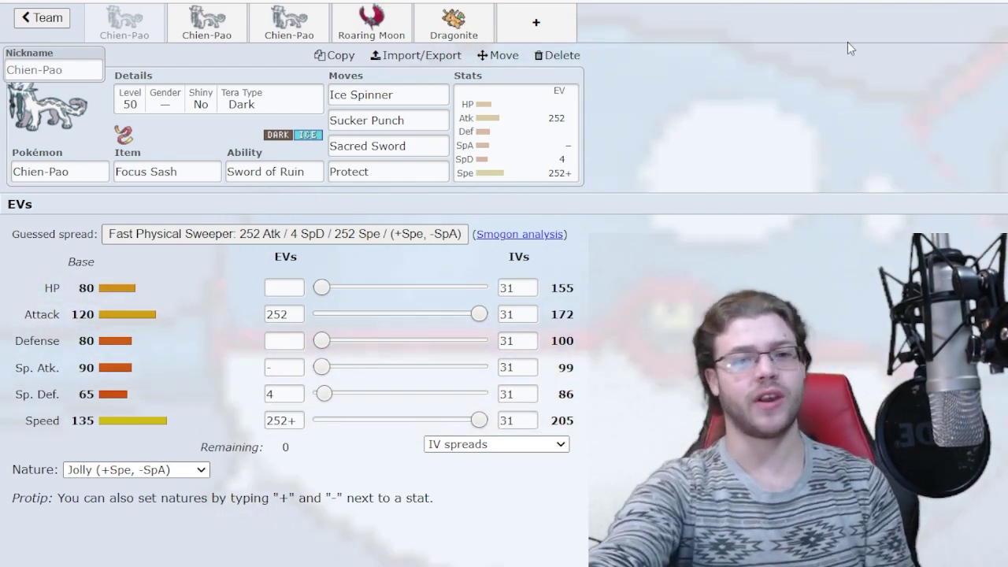
Step: Compare the EV spreads and moves of the second and third Chien-Pao, including Crunch, Throat Chop and Sucker Punch
left_click(206, 24)
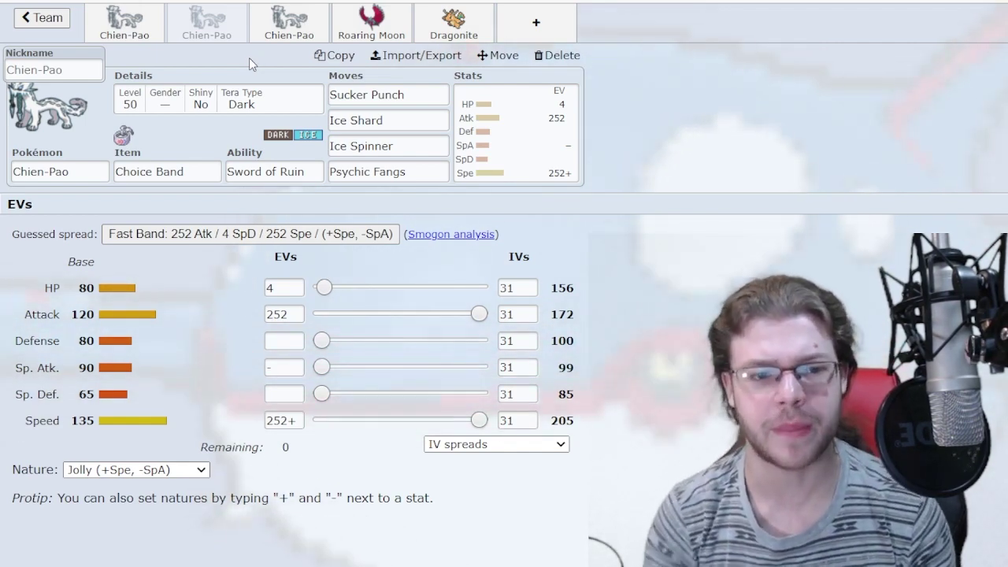
left_click(285, 32)
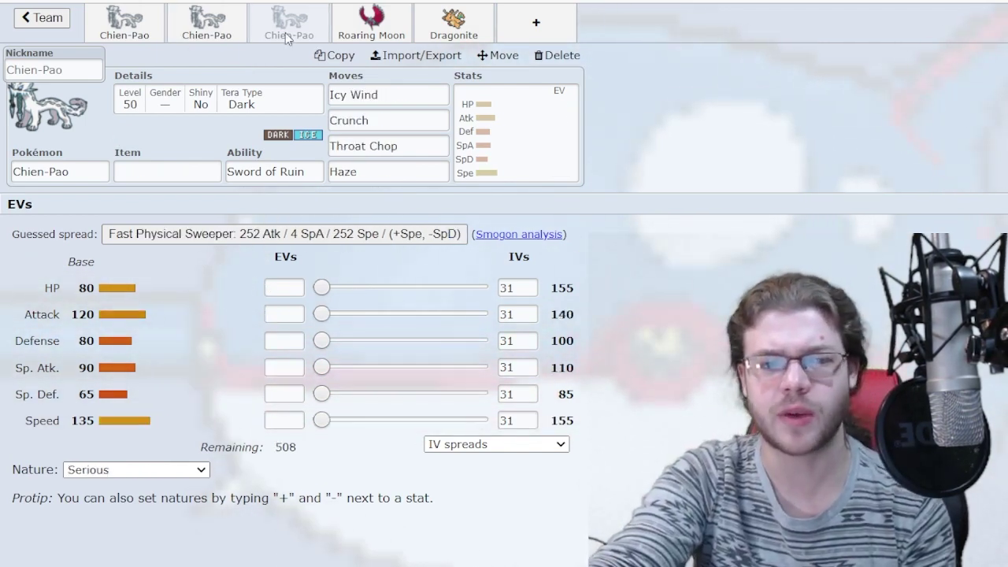
left_click(385, 89)
left_click(401, 122)
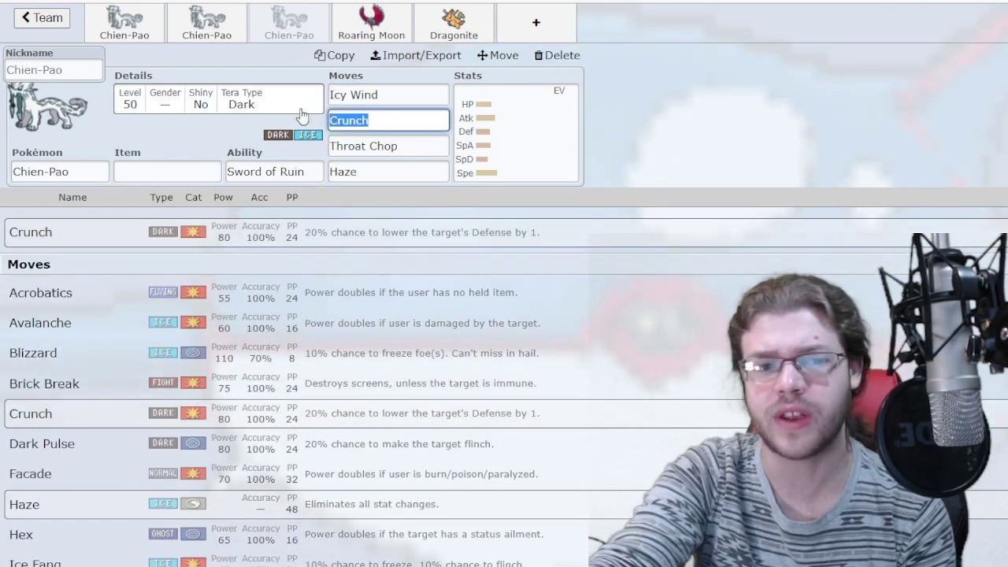
left_click(417, 144)
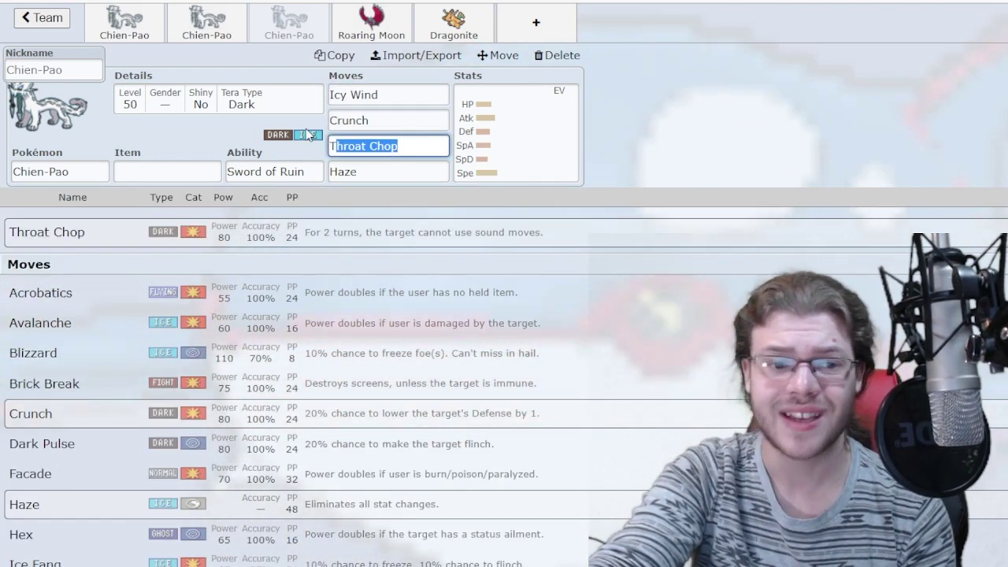
left_click(333, 123)
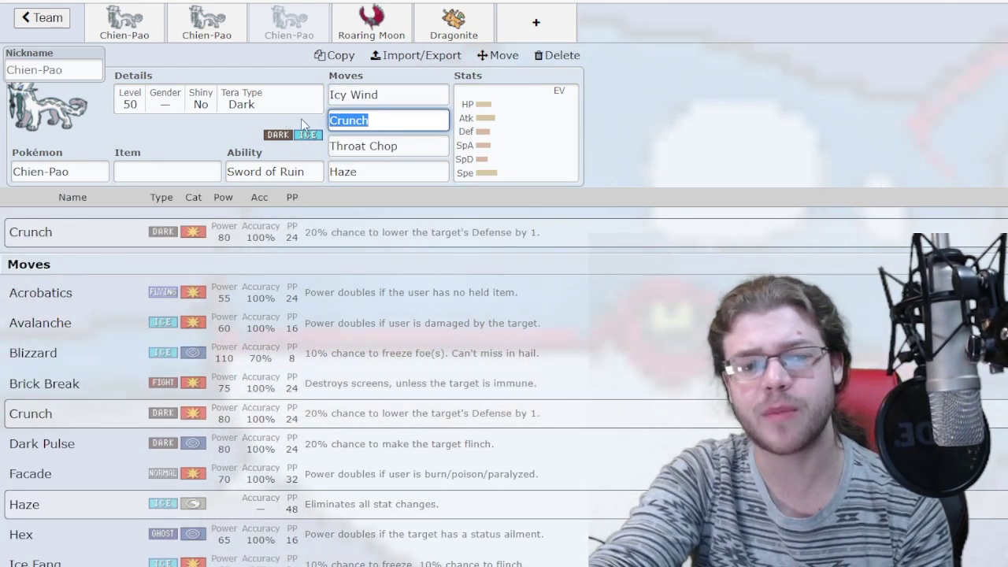
left_click(218, 30)
left_click(423, 93)
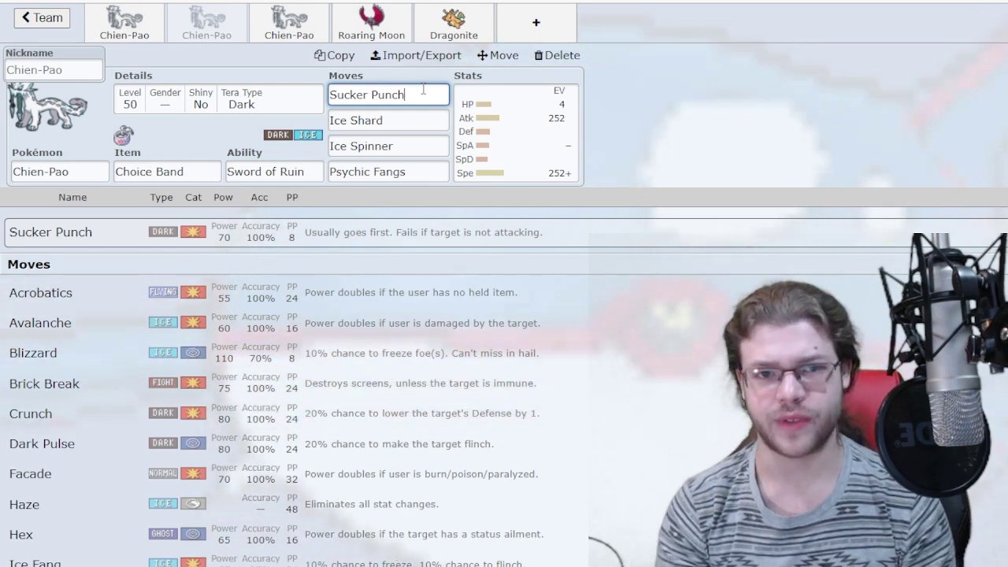
Step: Try Crunch in place of Psychic Fangs as the second Chien-Pao's fourth move
left_click(343, 169)
type("cru")
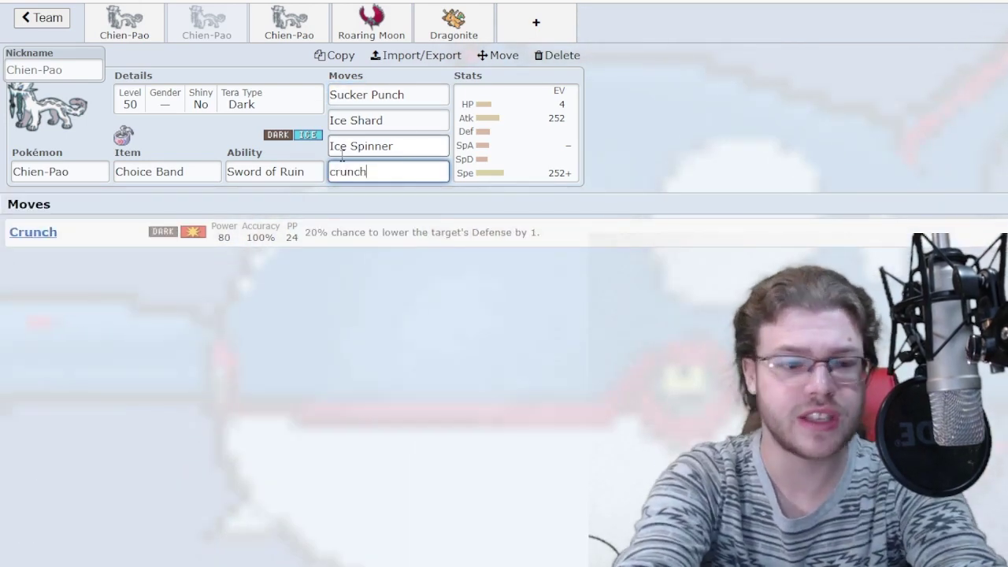
type("nch")
key("Return")
left_click(331, 162)
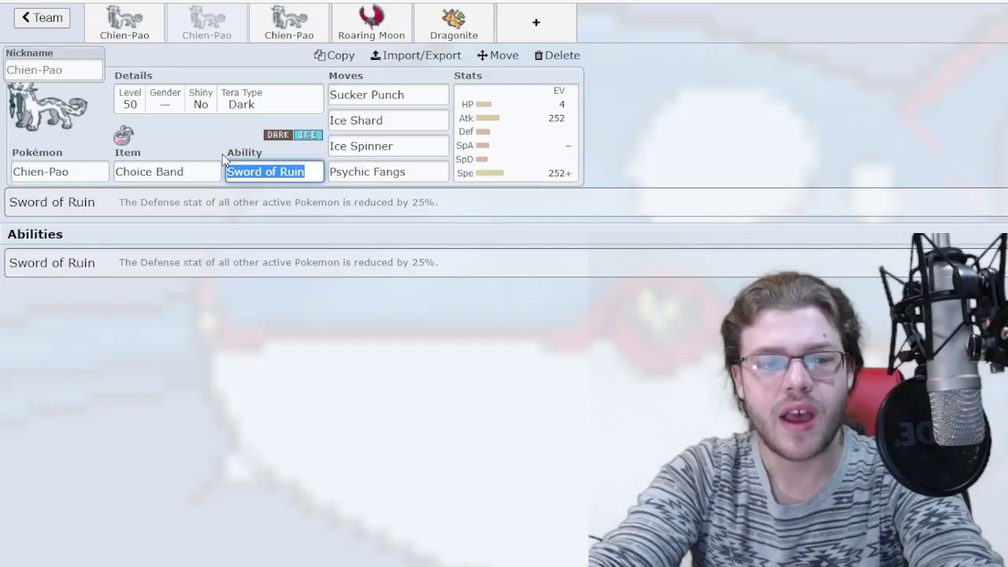
Step: Replace the second Chien-Pao's held item with Life Orb
key("shift+Tab")
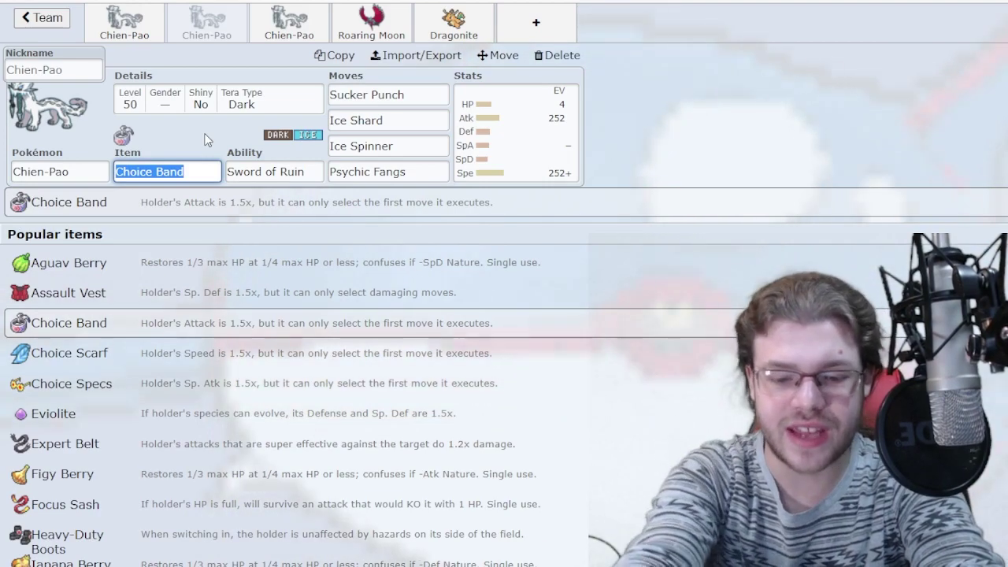
type("life")
key("Return")
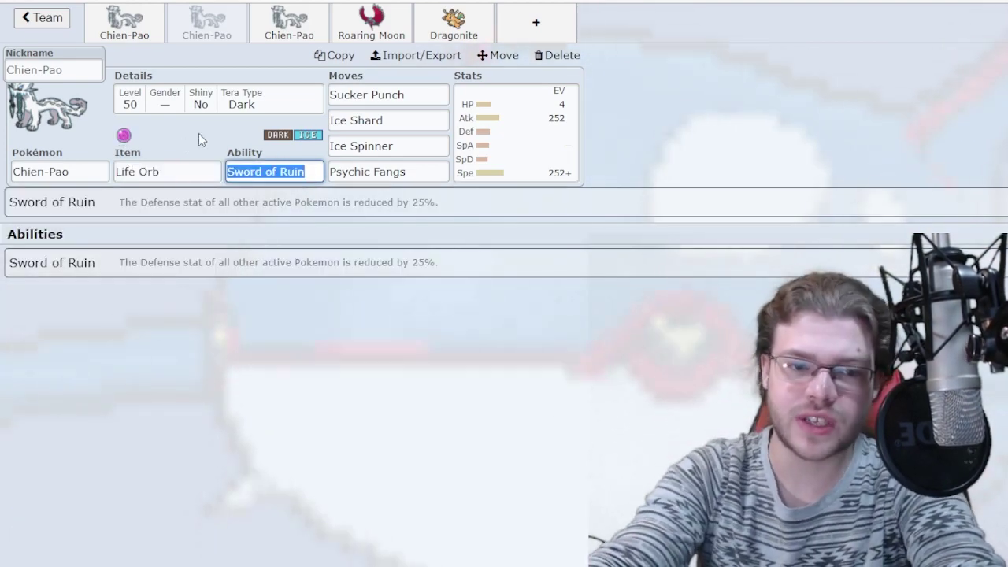
Step: Try Protect as the second Chien-Pao's fourth move, and put Psychic Fangs back in that slot
key("Tab")
key("Tab")
key("Tab")
key("Tab")
type("protect")
key("Return")
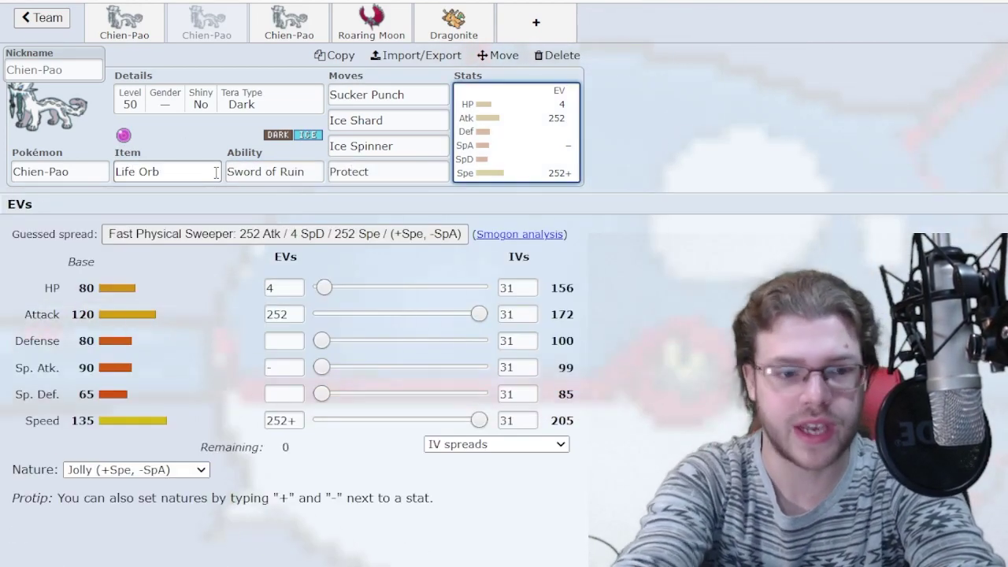
left_click(367, 171)
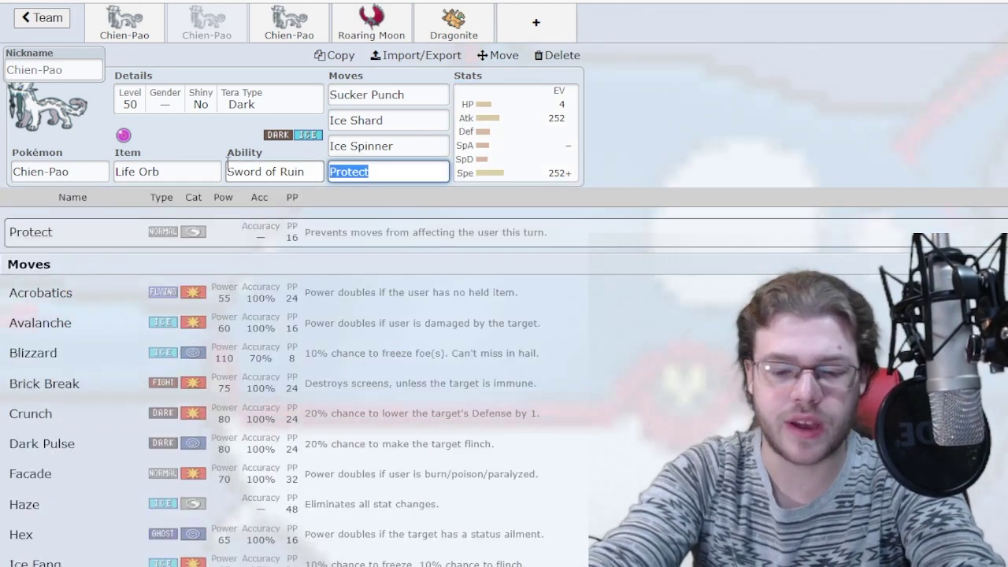
type("psych")
key("Return")
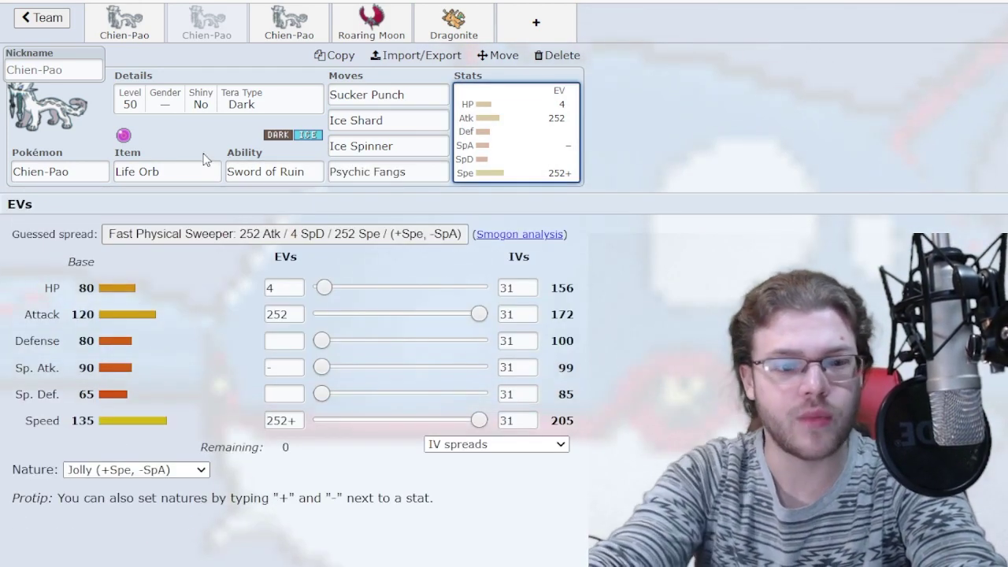
Step: Replace the second Chien-Pao's held item with Choice Band and open its EV spread
left_click(178, 171)
type("choic")
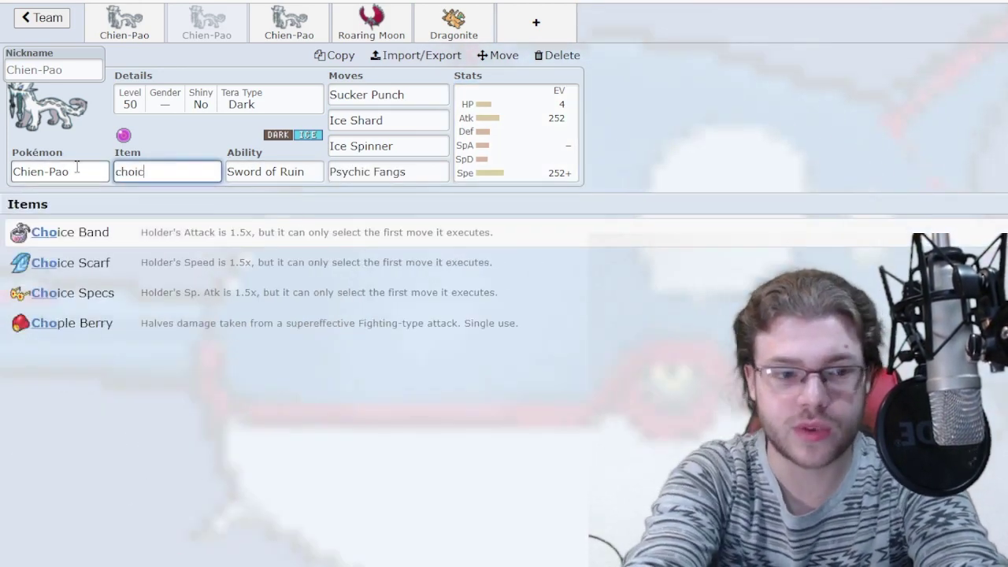
key("Return")
left_click(519, 133)
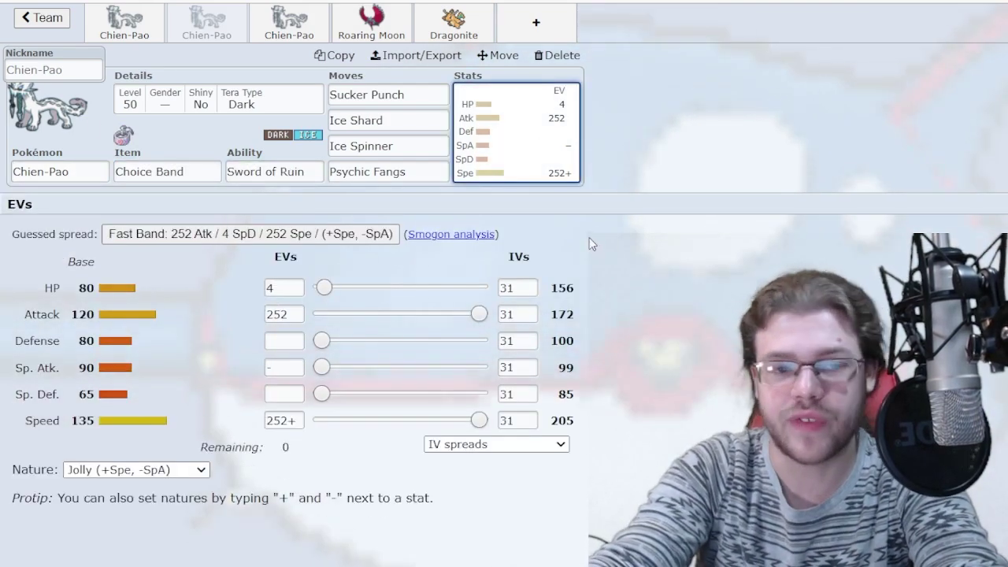
Step: Move the second Chien-Pao's 4 HP EVs into Special Defense
left_click(269, 288)
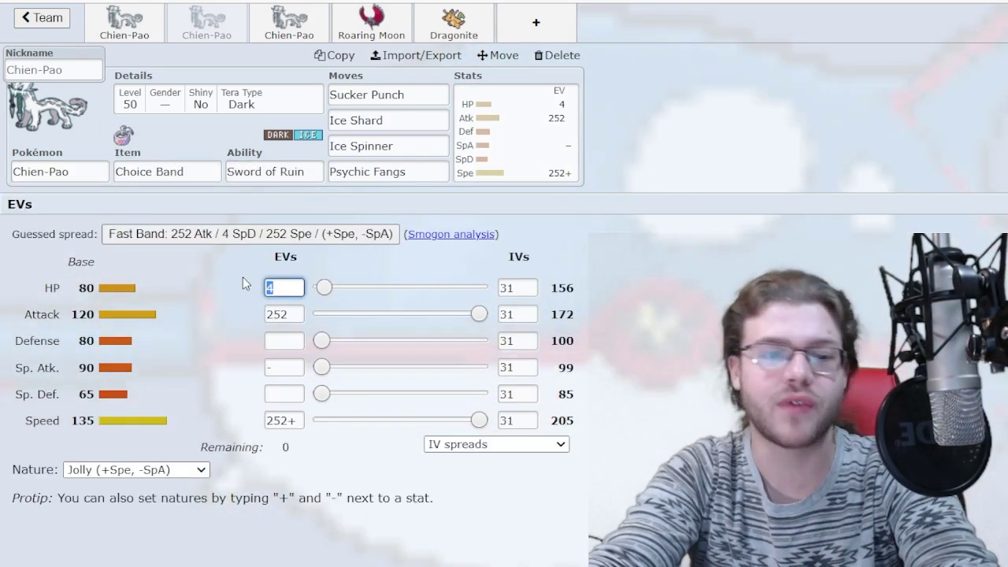
left_click_drag(333, 289, 318, 289)
left_click_drag(317, 391, 325, 392)
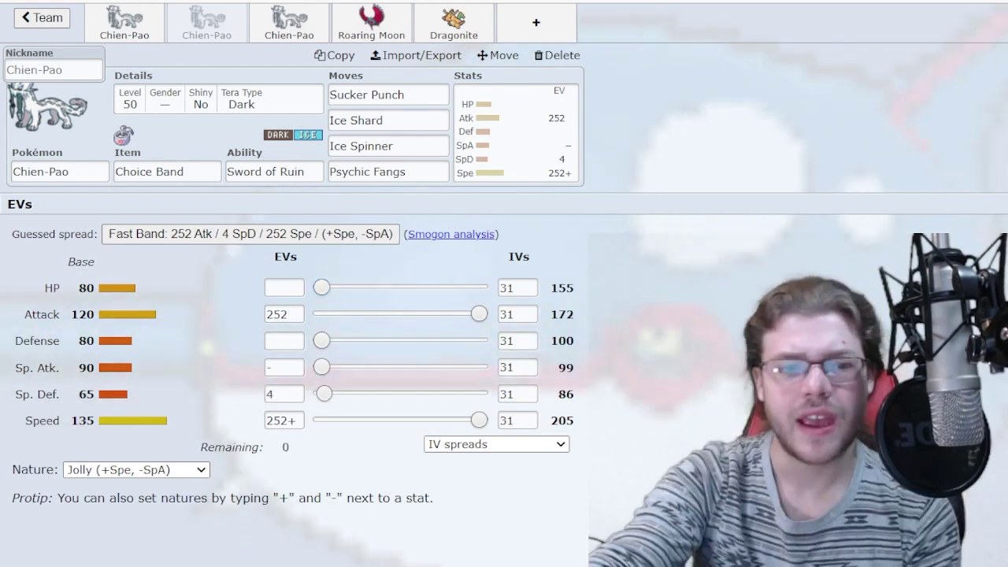
Step: Examine the third Chien-Pao's Crunch, Throat Chop, Haze and Icy Wind moves along with its base Special Attack
left_click(289, 23)
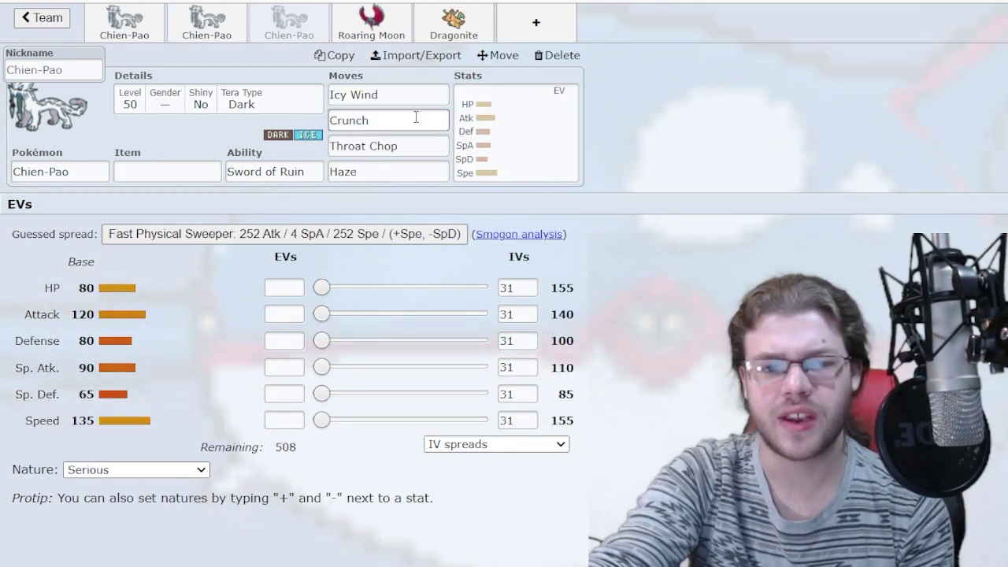
left_click(410, 119)
left_click(386, 146)
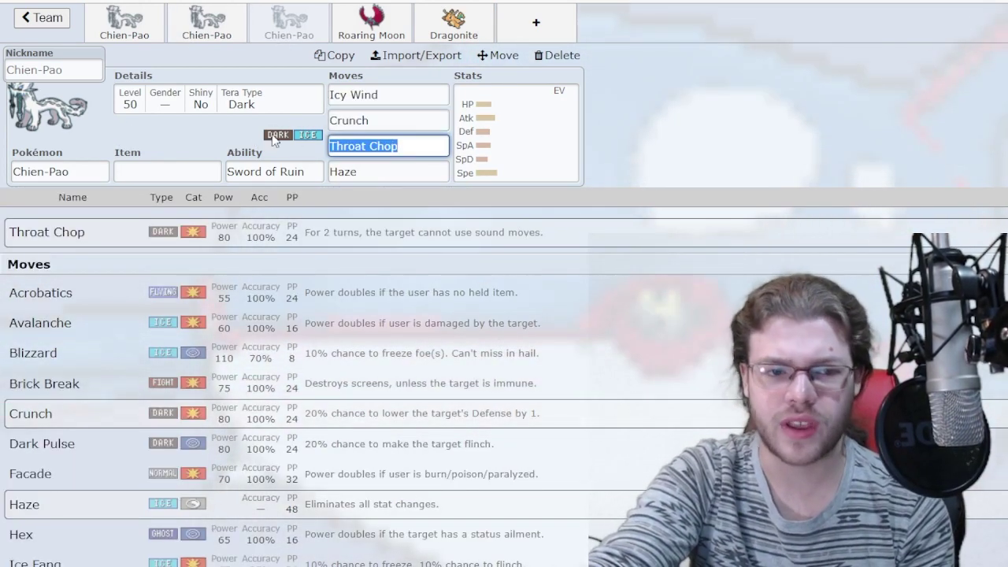
key("Tab")
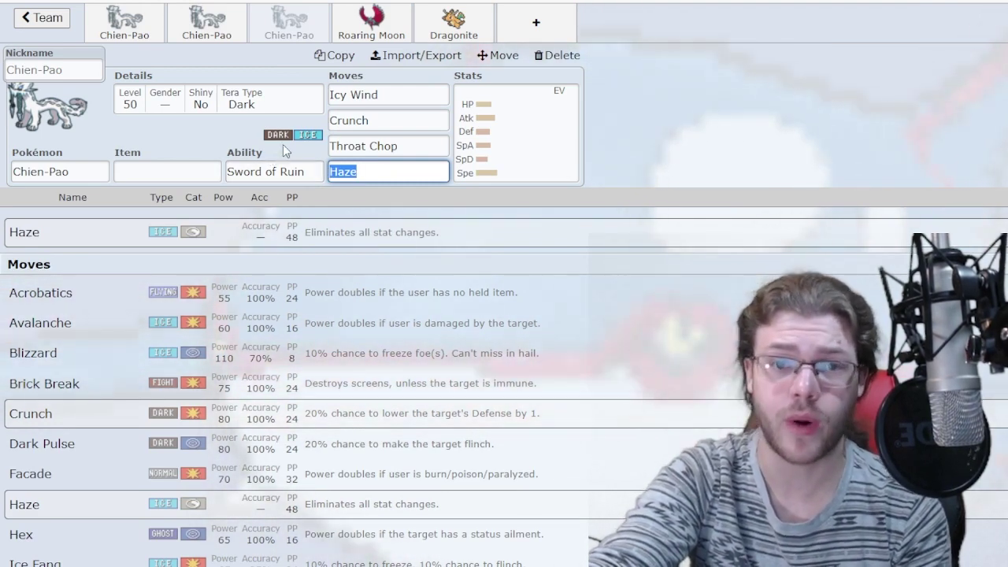
left_click(366, 95)
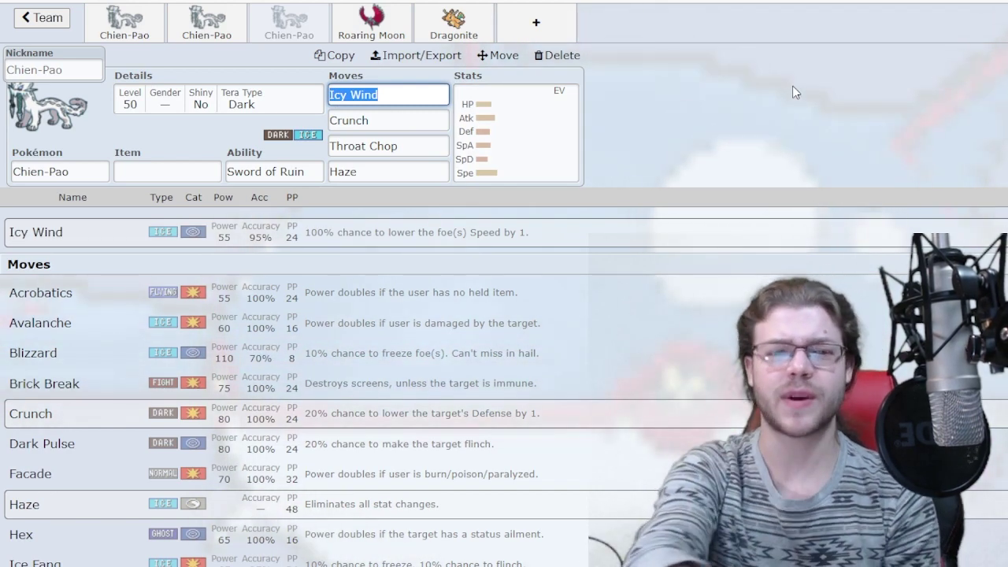
left_click(507, 169)
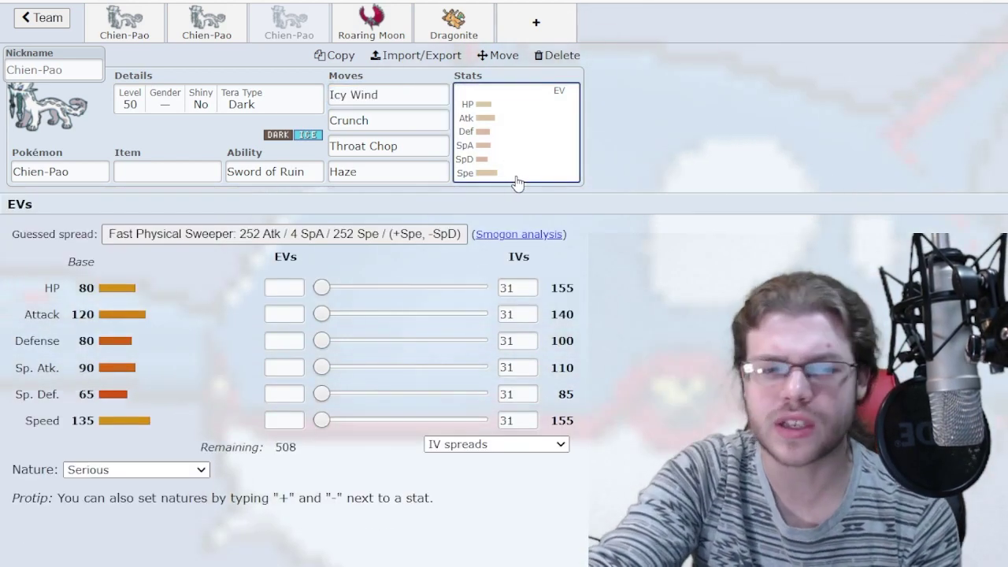
left_click_drag(91, 364, 79, 370)
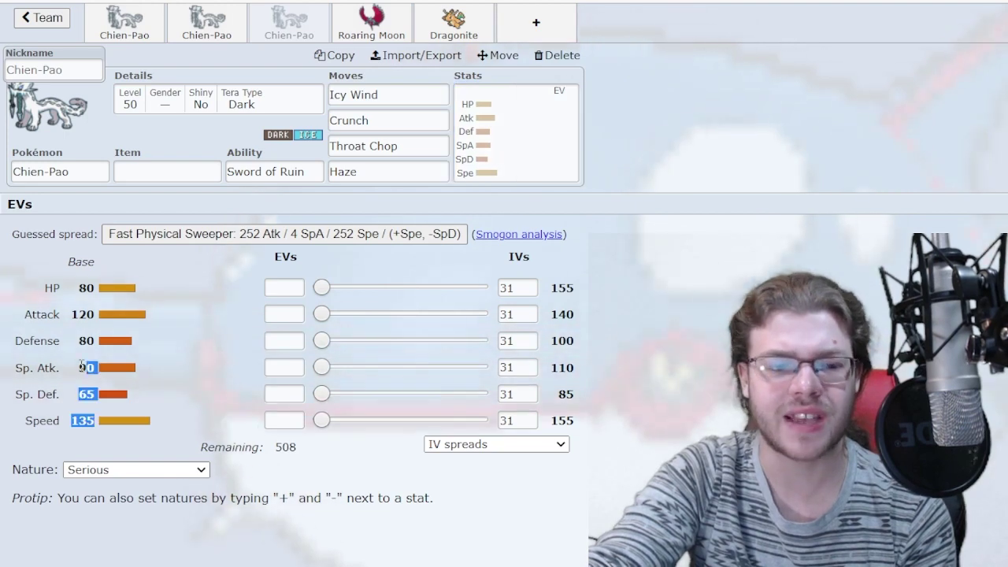
left_click(123, 370)
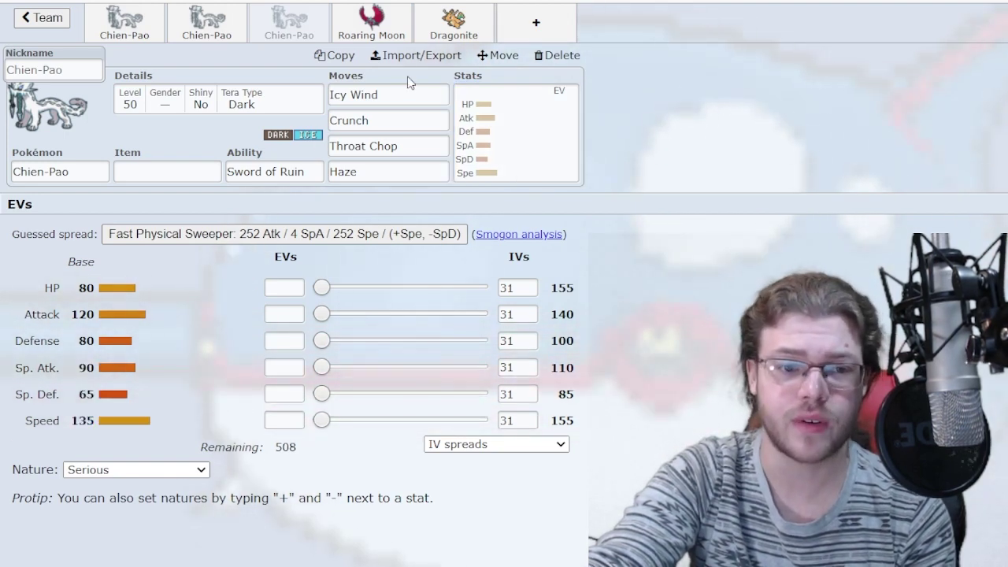
Step: Recheck Icy Wind's details and look through the third Chien-Pao's list of learnable moves from its Haze slot
left_click(378, 91)
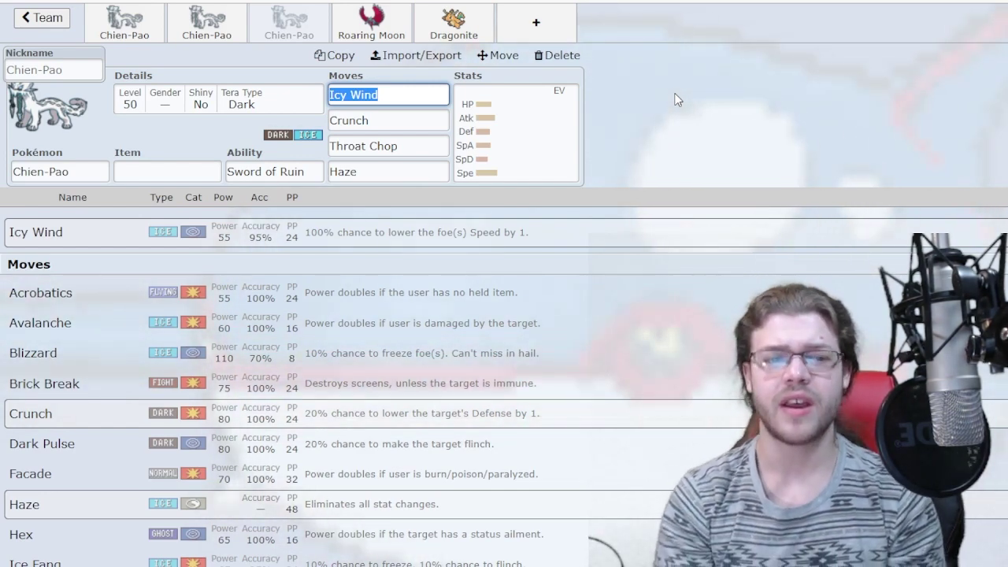
left_click(402, 170)
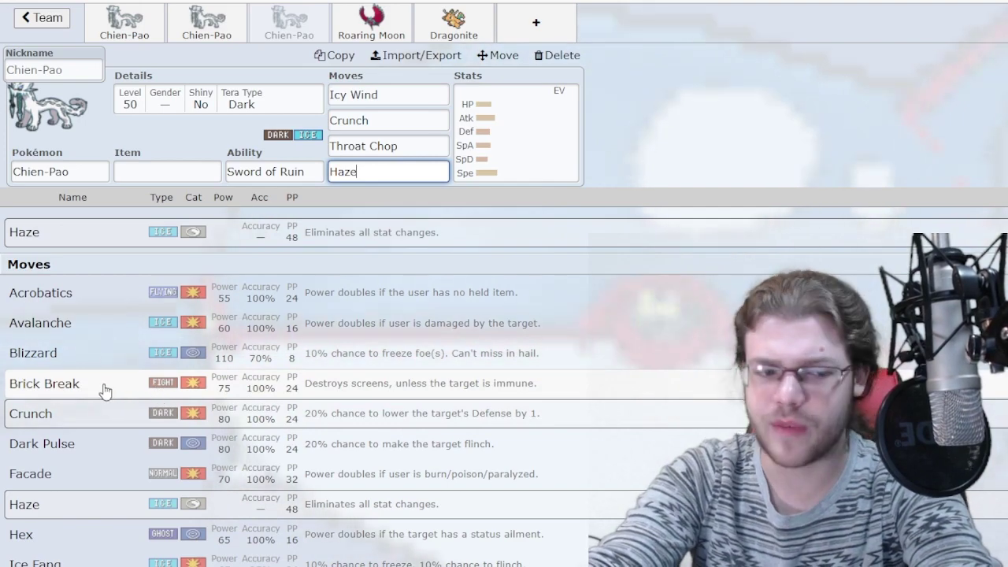
scroll(108, 392, "down", 5)
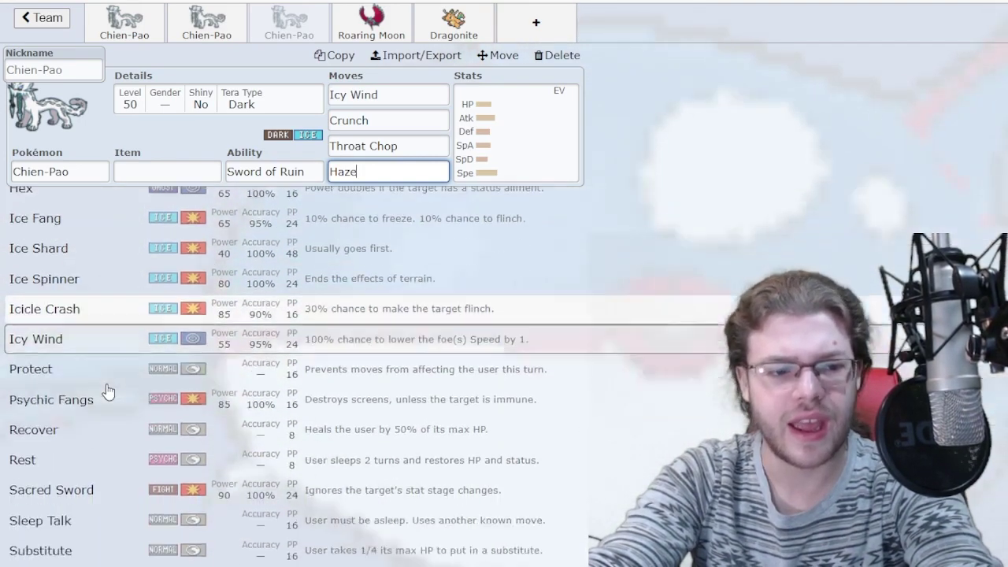
scroll(108, 391, "down", 3)
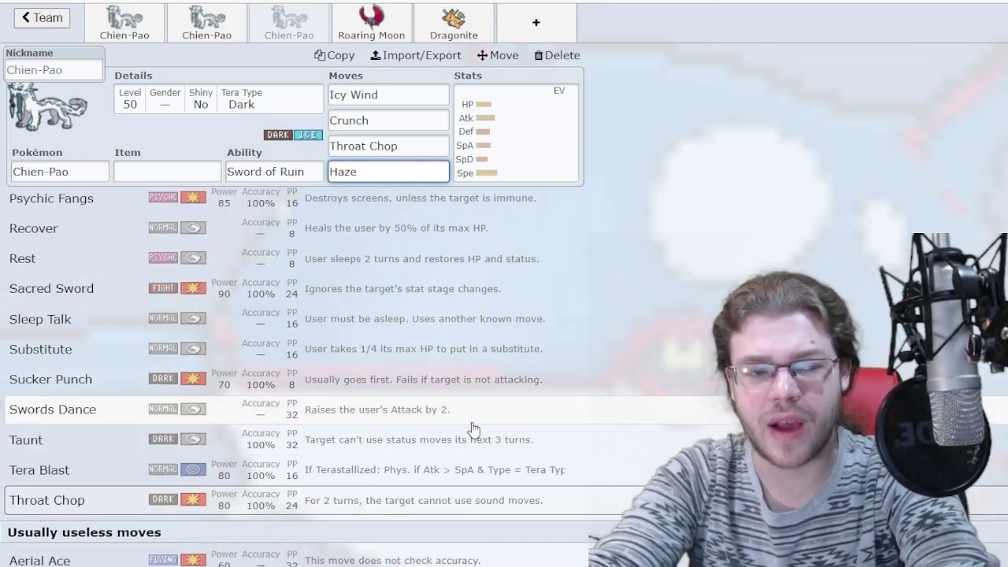
scroll(477, 427, "up", 15)
Step: Compare the first Chien-Pao's Focus Sash set with the second one's Choice Band set
left_click(141, 27)
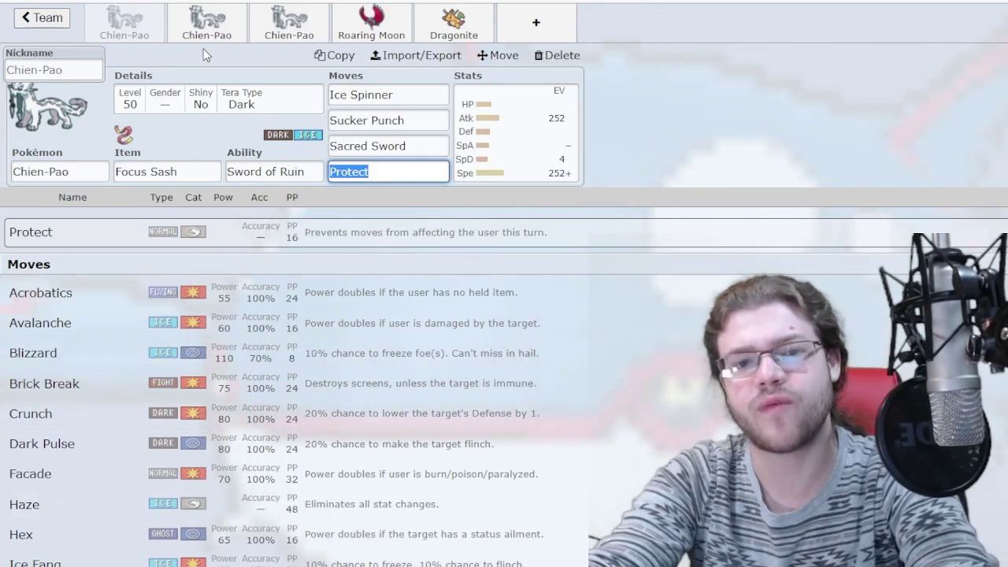
left_click(203, 55)
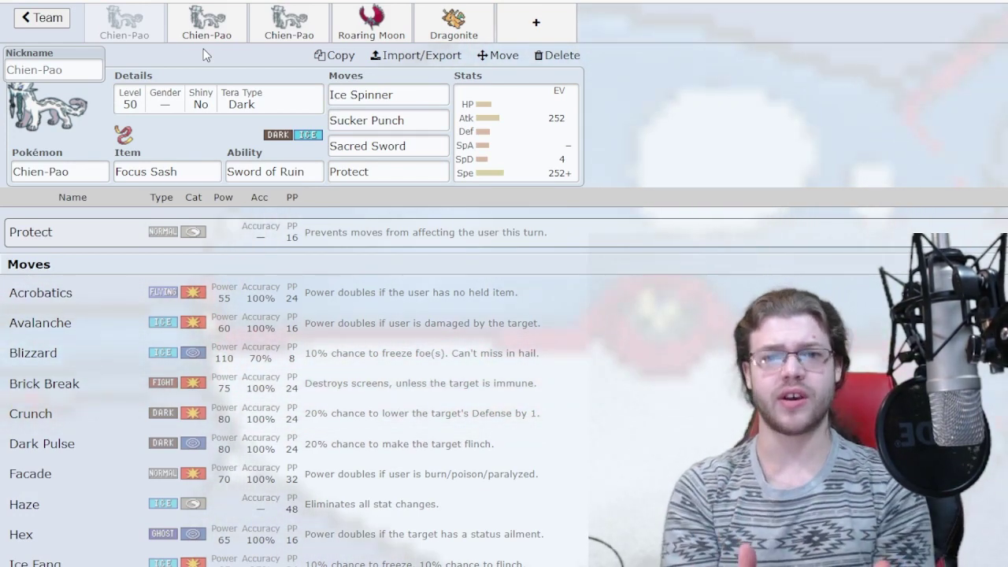
left_click(206, 23)
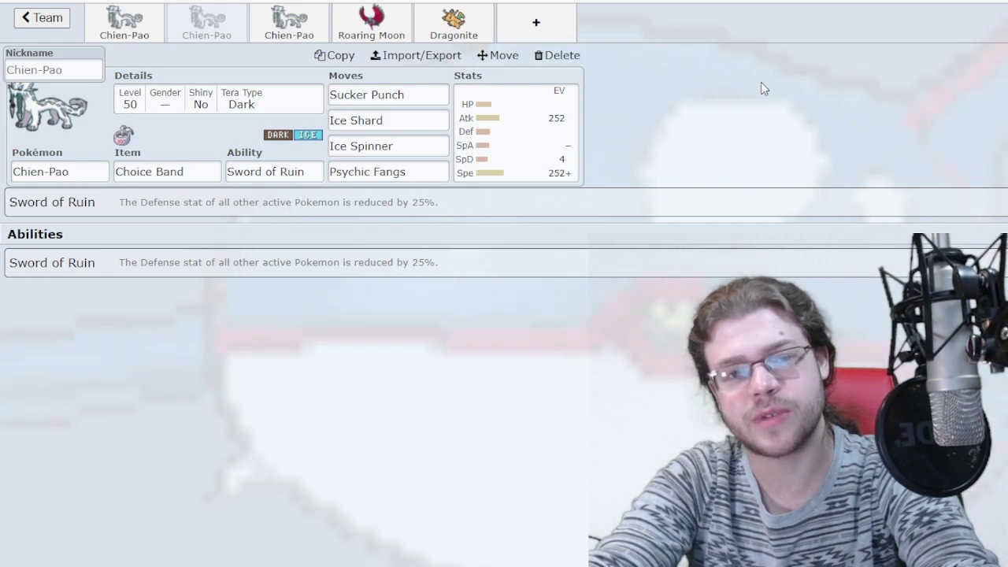
Step: Switch to the damage calculator, review Amoonguss's HP and Defense EVs, and remove the boost on Chien-Pao's Attack
key("ctrl+Tab")
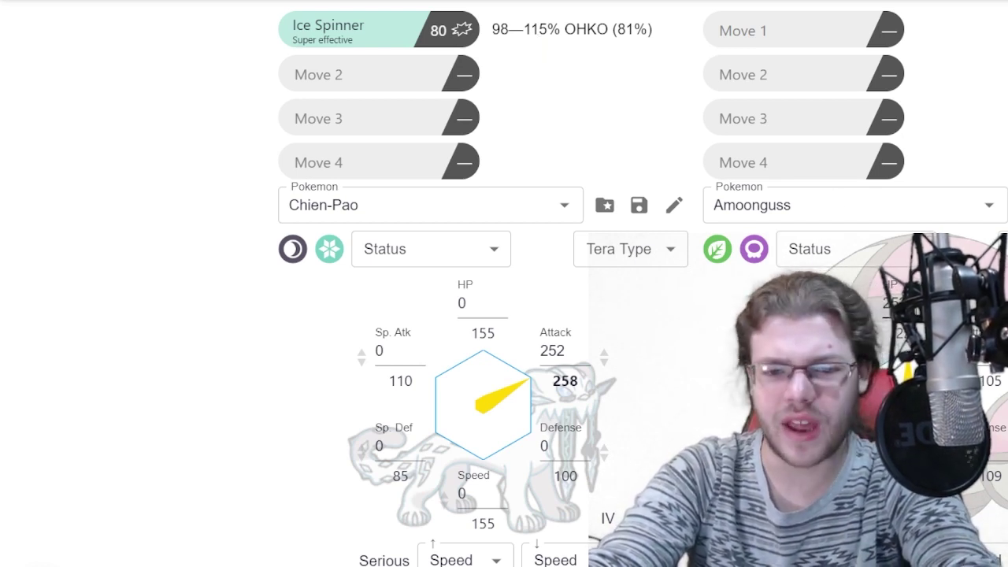
double_click(890, 303)
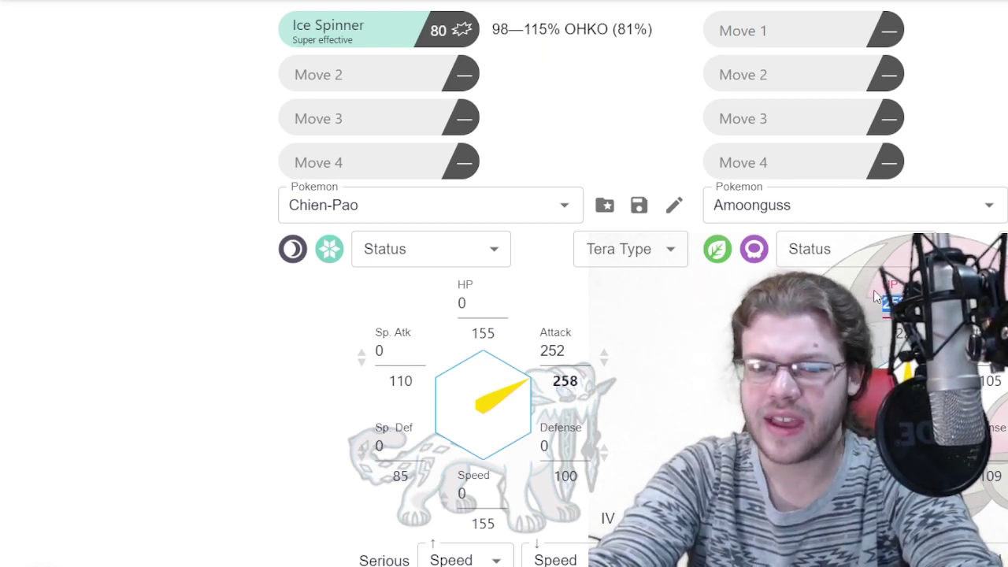
left_click(969, 445)
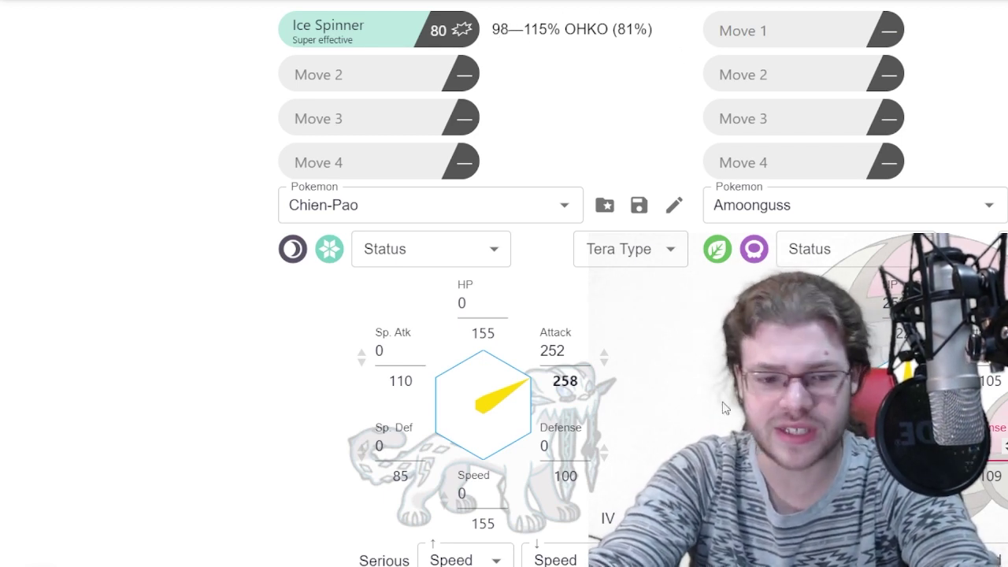
left_click(604, 362)
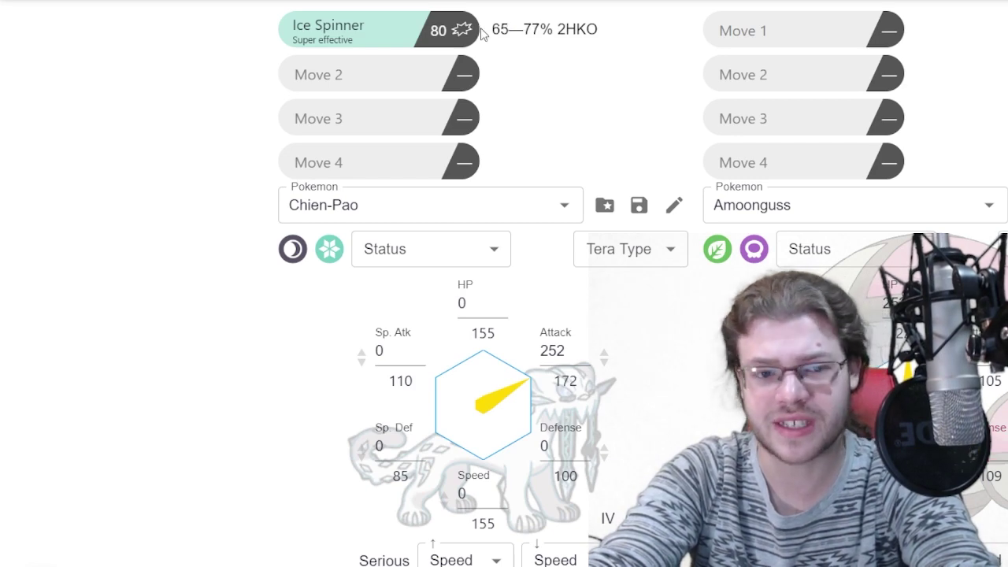
Step: Try Attack as the stat raised by Chien-Pao's nature and check Ice Spinner's damage against Amoonguss
left_click(463, 559)
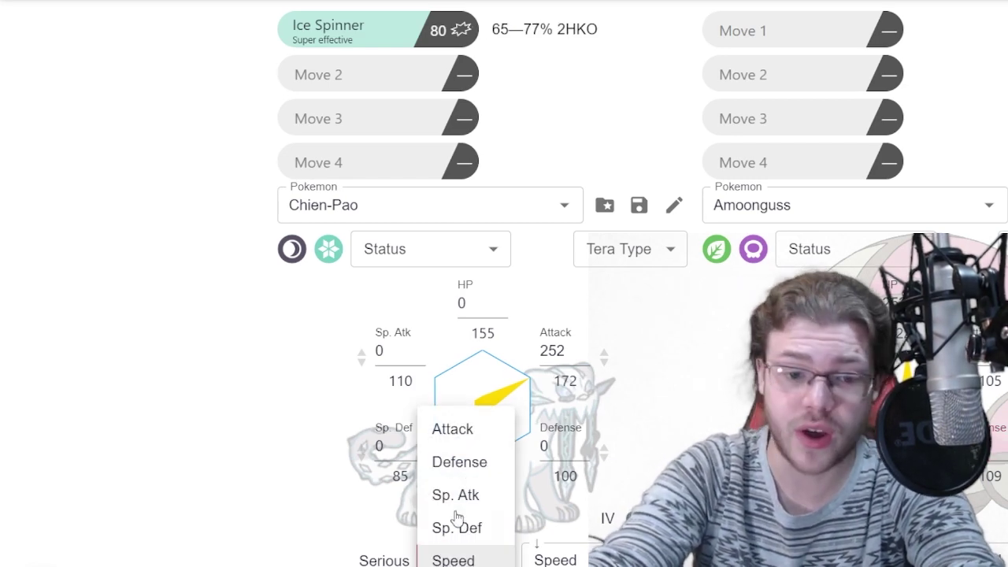
left_click(445, 428)
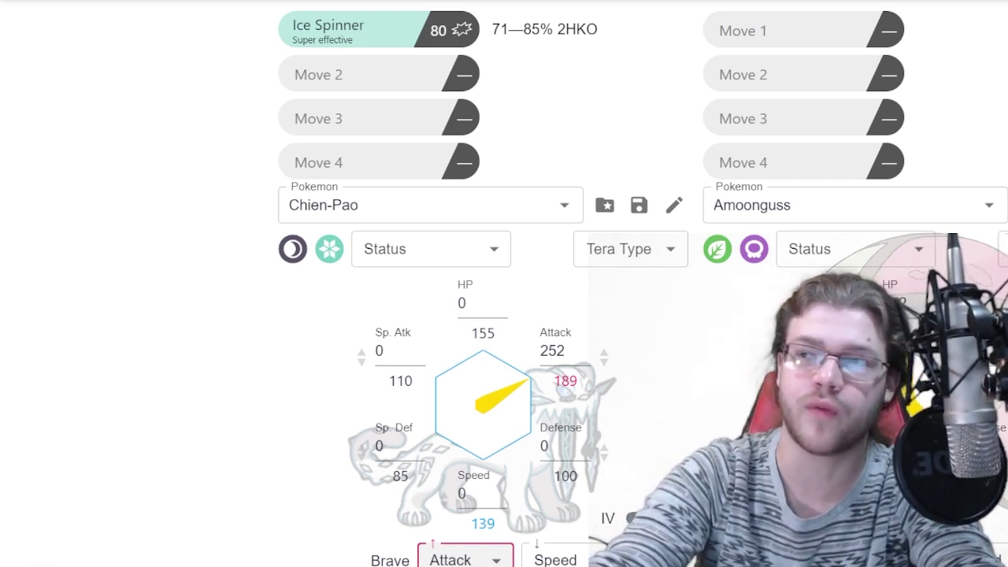
left_click_drag(599, 29, 490, 31)
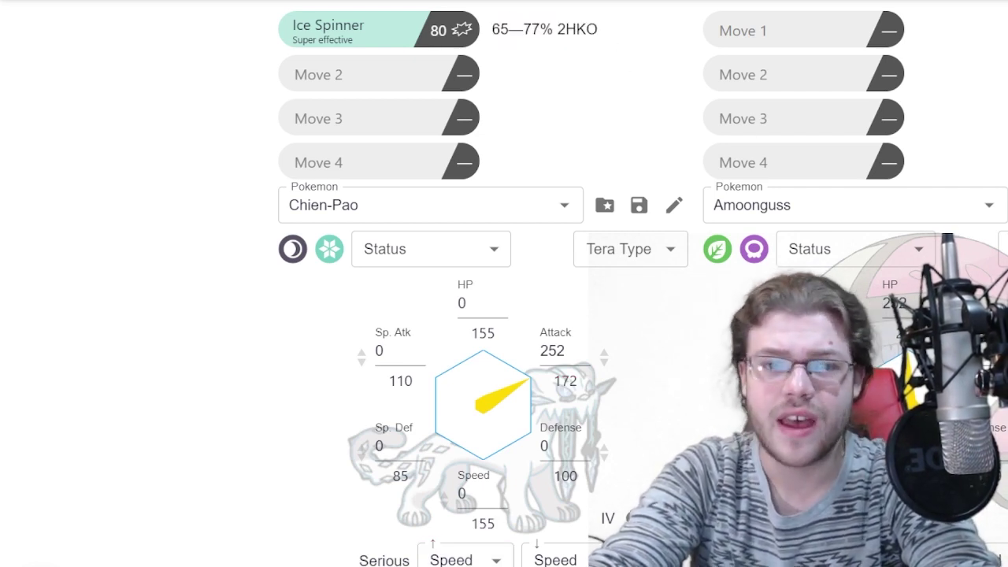
Step: Examine Chien-Pao's Sucker Punch damage range against Flutter Mane
left_click(600, 75)
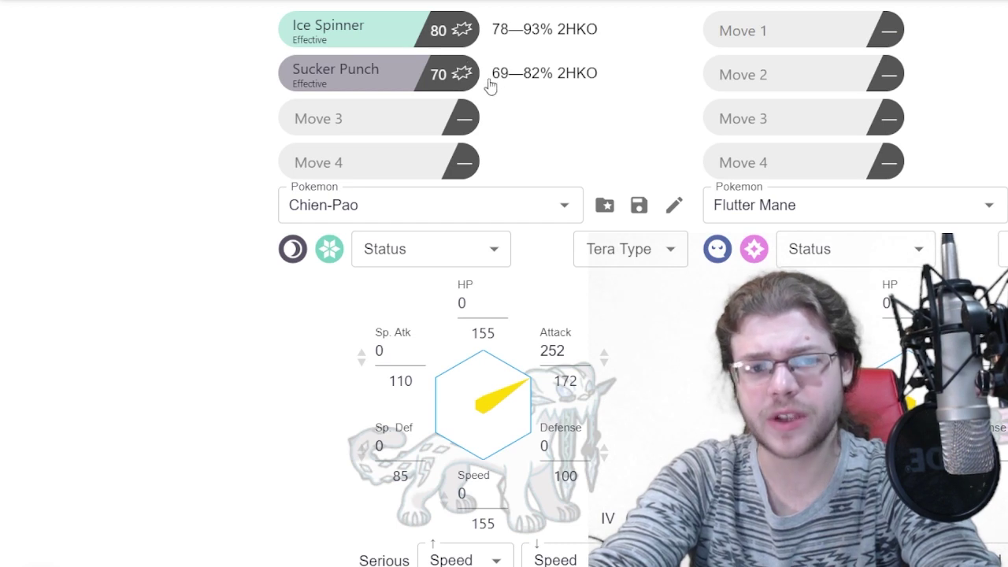
left_click_drag(602, 76, 489, 88)
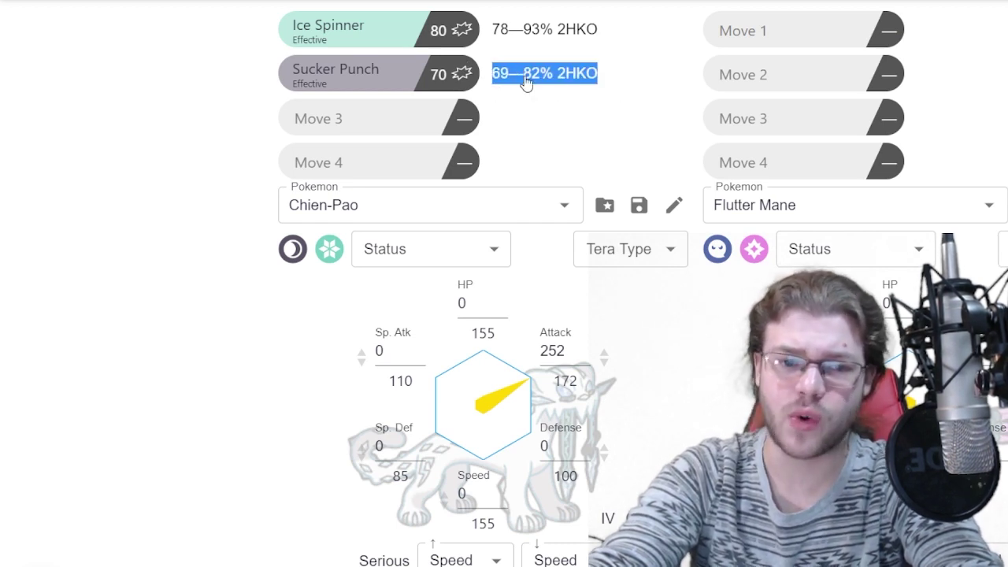
left_click(525, 82)
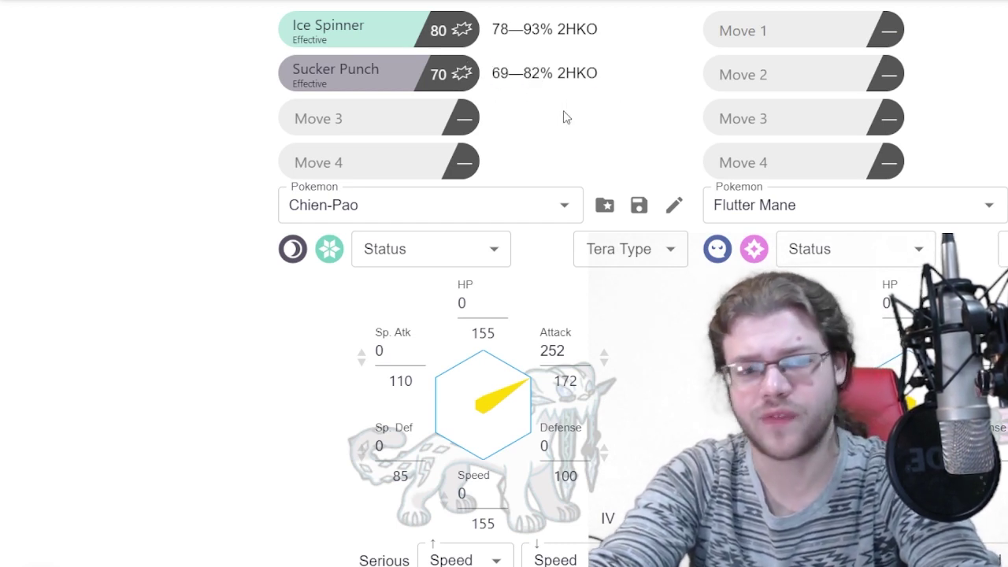
Step: Give the calculator's Chien-Pao a Choice Band for comparison, and replace it with Life Orb
left_click(555, 560)
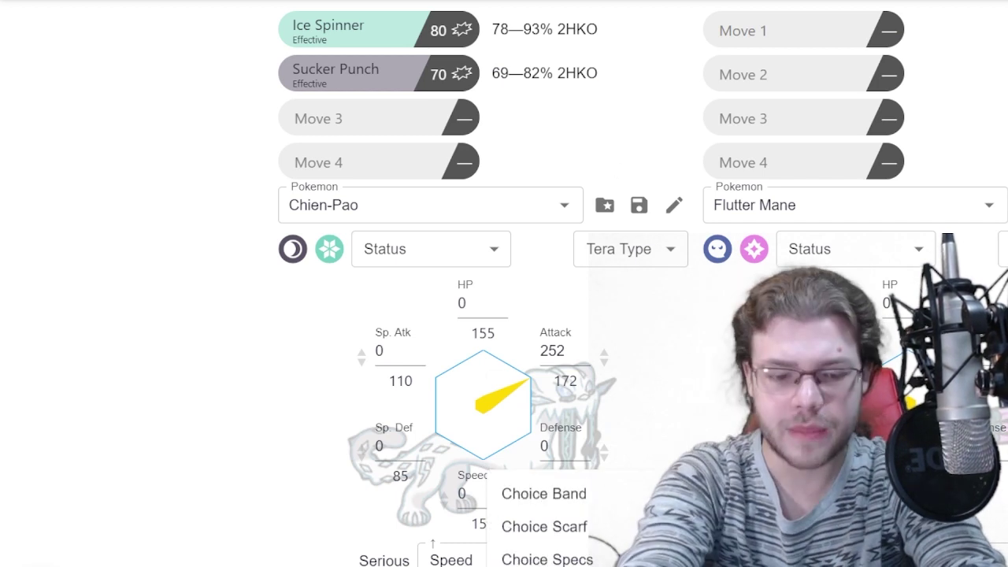
left_click(519, 493)
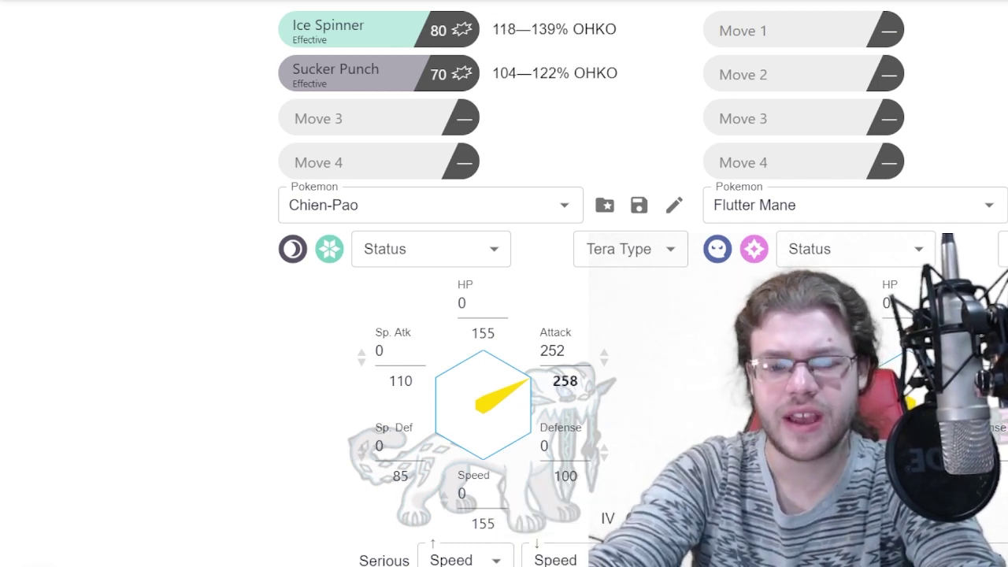
key("BackSpace")
type("life orb")
key("Return")
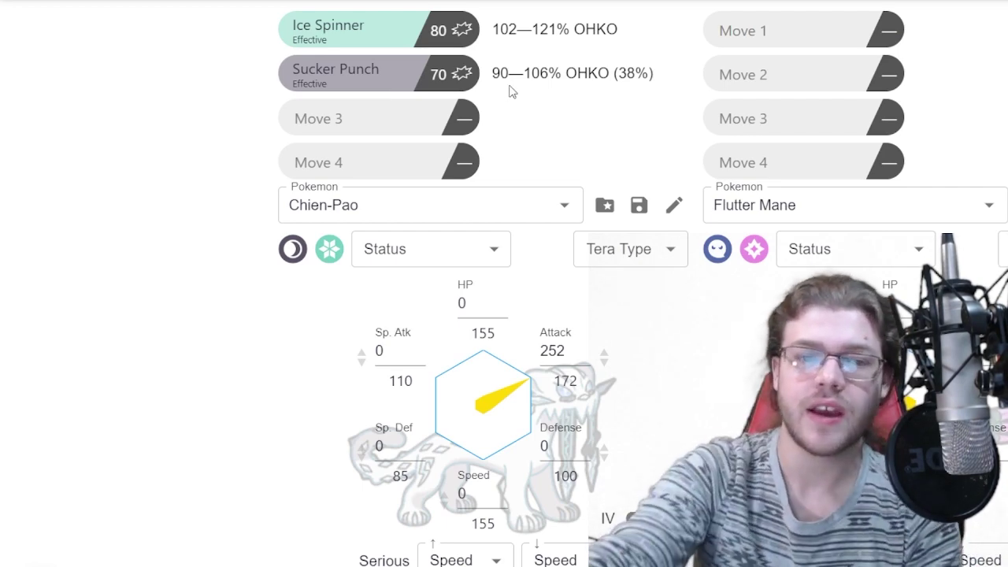
Step: Examine the Ice Spinner and Sucker Punch damage ranges against Flutter Mane with Life Orb equipped
left_click_drag(651, 36, 493, 37)
left_click_drag(665, 117, 494, 95)
left_click(582, 118)
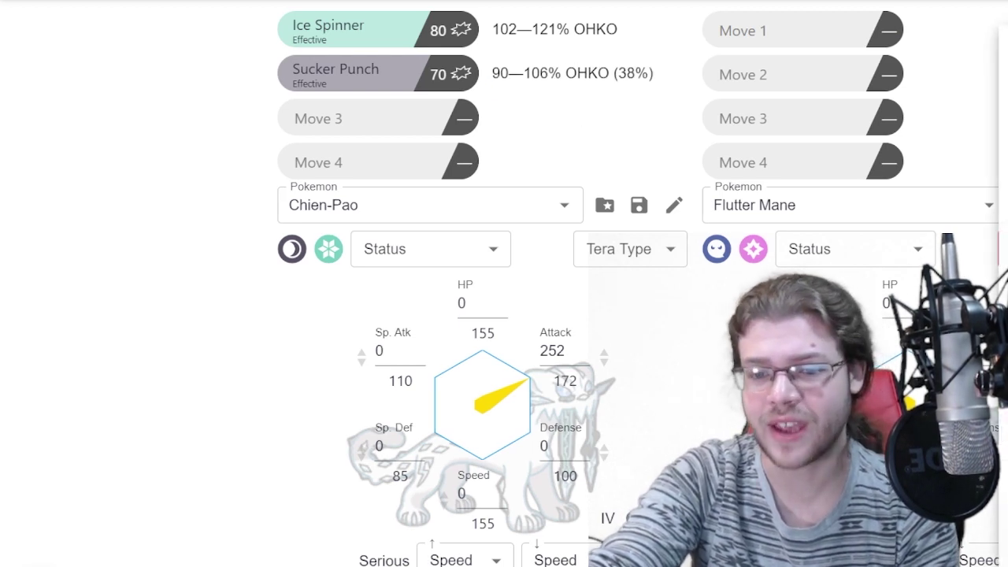
Step: Set Flutter Mane's Tera type to Fairy and check Sucker Punch's damage range against it
key("Return")
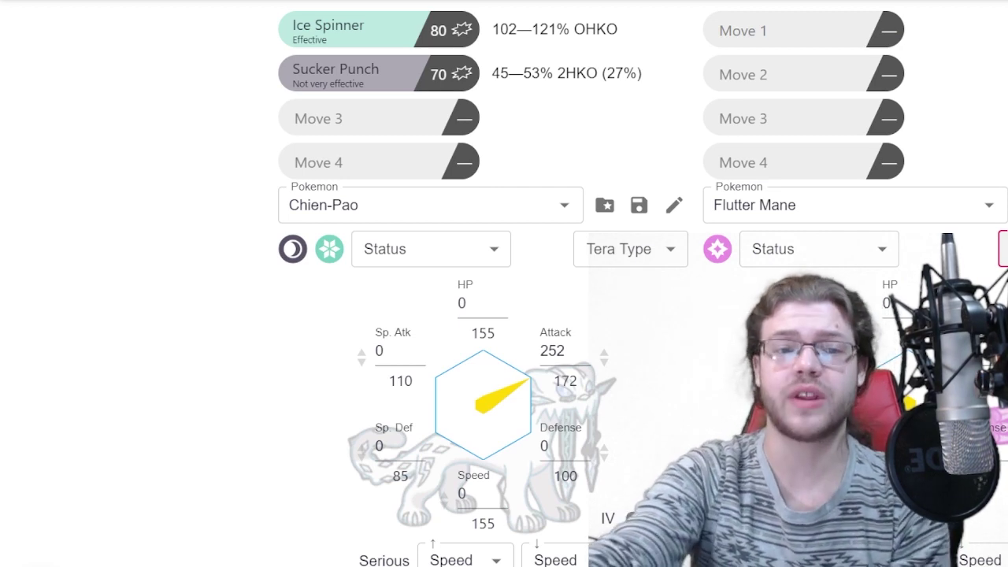
left_click_drag(654, 96, 495, 95)
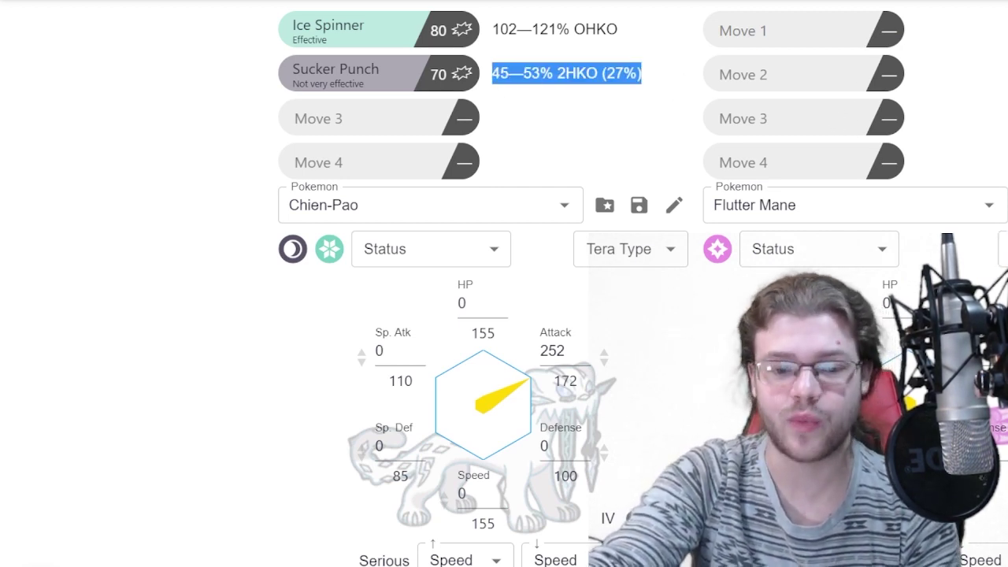
left_click(646, 331)
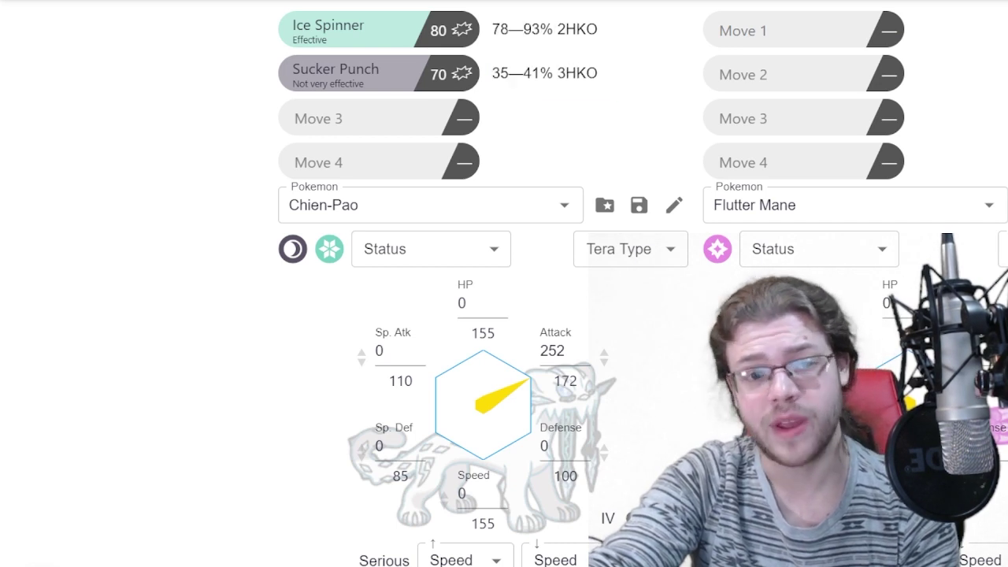
Step: Examine the Sucker Punch and Ice Spinner damage ranges against Fairy-Terastallized Flutter Mane
left_click_drag(612, 106, 495, 96)
left_click(583, 122)
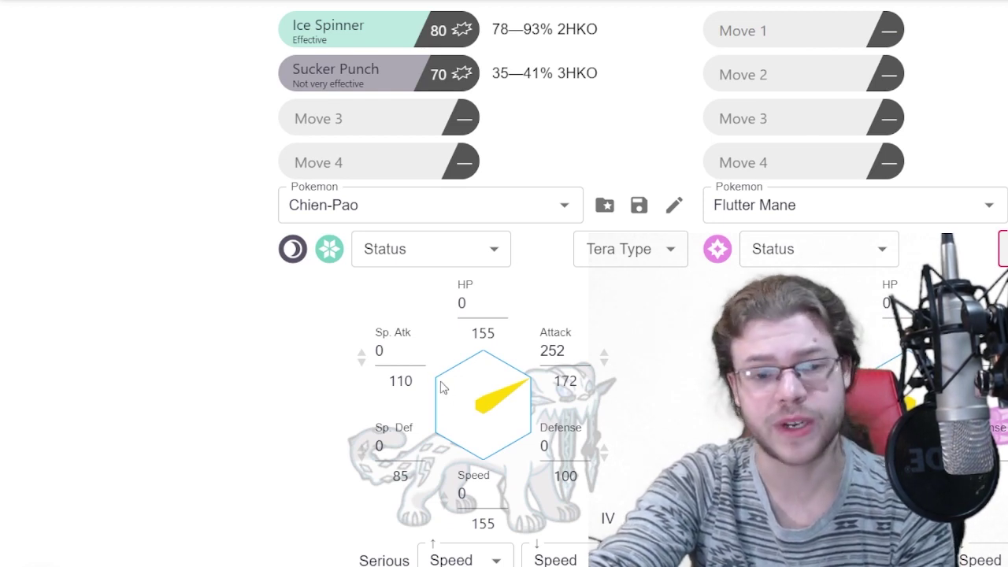
left_click_drag(599, 77, 524, 75)
left_click(609, 64)
left_click_drag(623, 42, 515, 53)
left_click(508, 44)
left_click(540, 62)
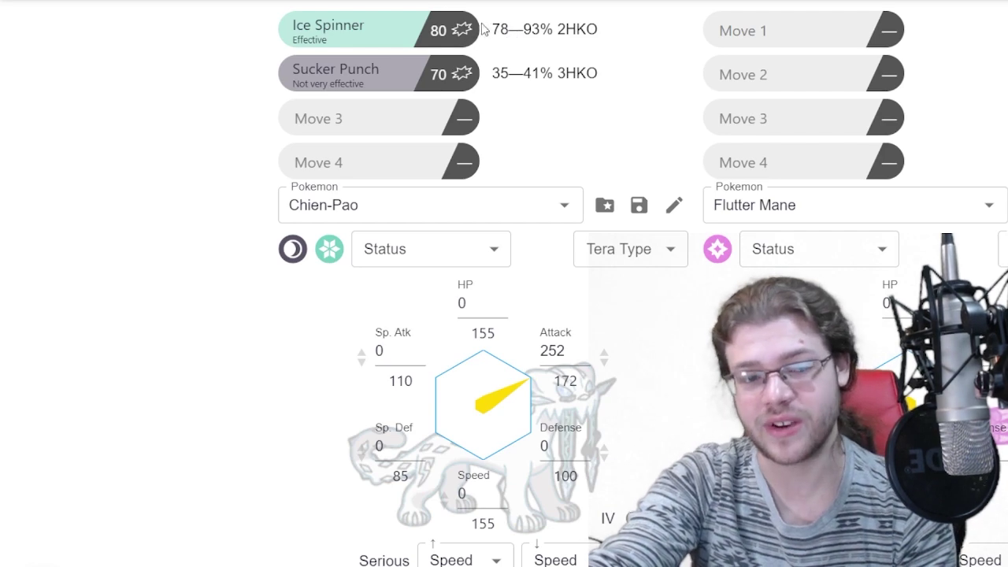
Step: Add Dazzling Gleam as Flutter Mane's first move to calculate its damage against Chien-Pao
left_click(819, 32)
type("dazzl")
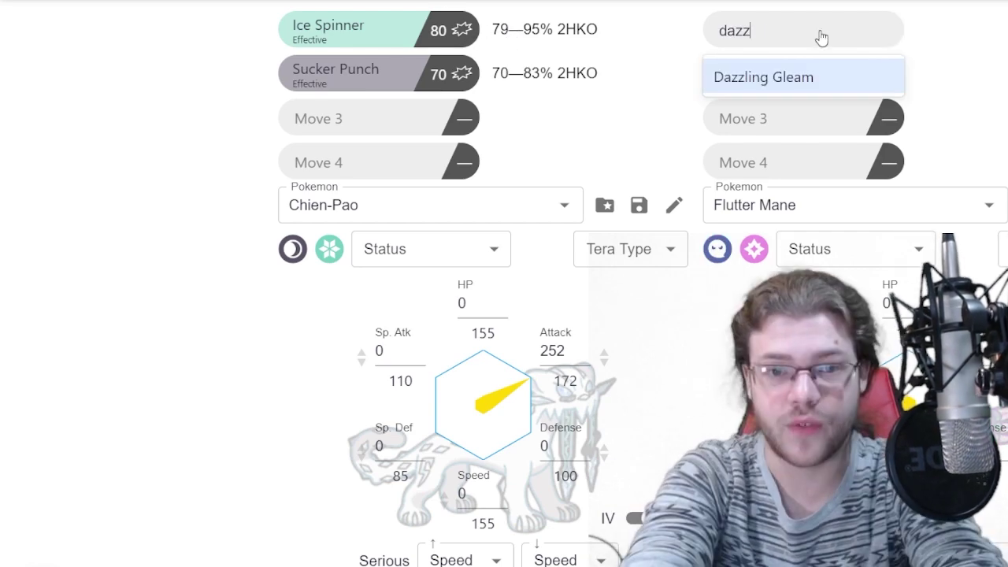
key("Return")
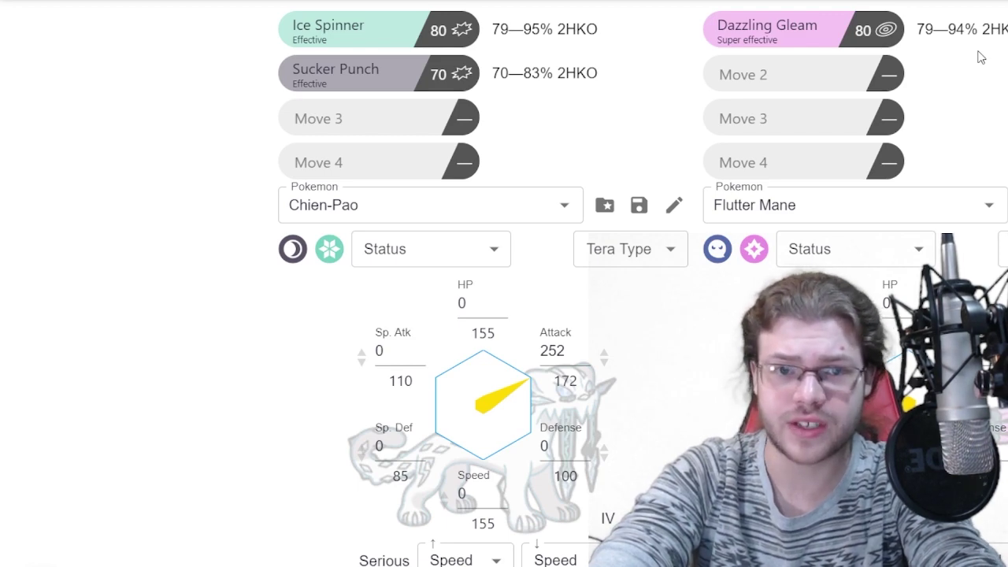
Step: Equip Chien-Pao with a Choice Band and check Sucker Punch's damage range against Flutter Mane
type("ch")
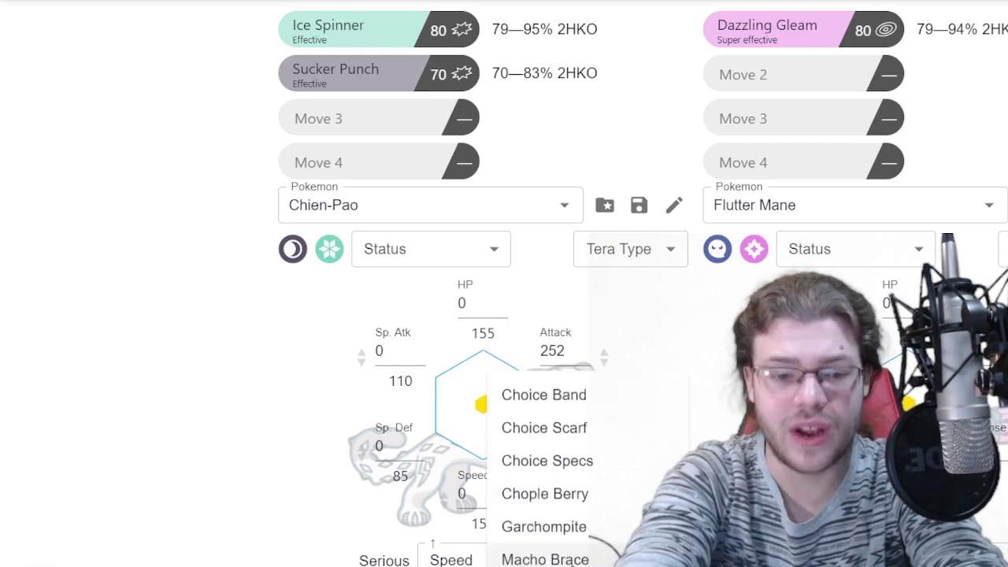
left_click(579, 494)
left_click_drag(634, 66, 512, 74)
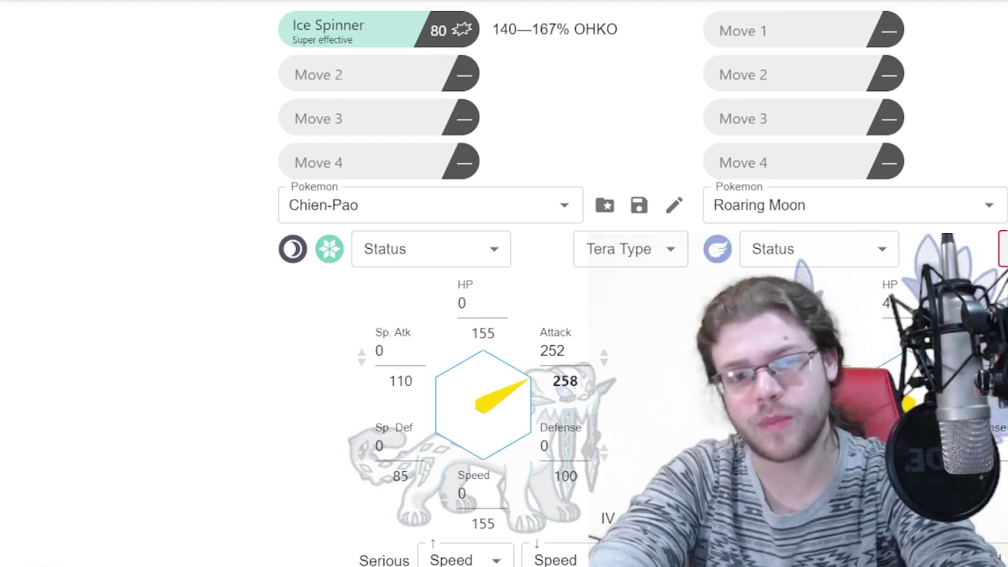
Step: Check the damage range of Chien-Pao's Ice Spinner against Flying-Terastallized Roaring Moon
left_click_drag(639, 35, 524, 43)
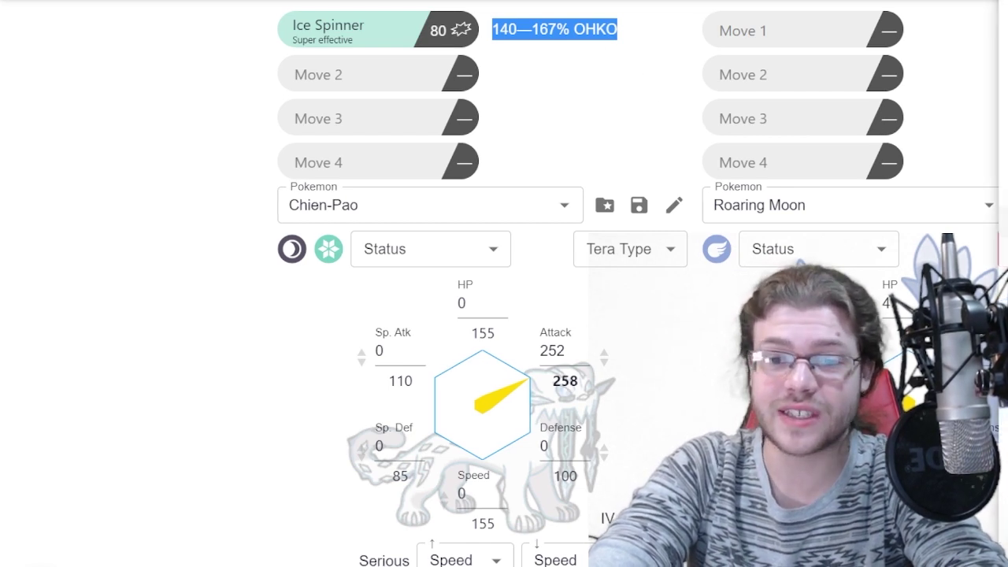
left_click(615, 135)
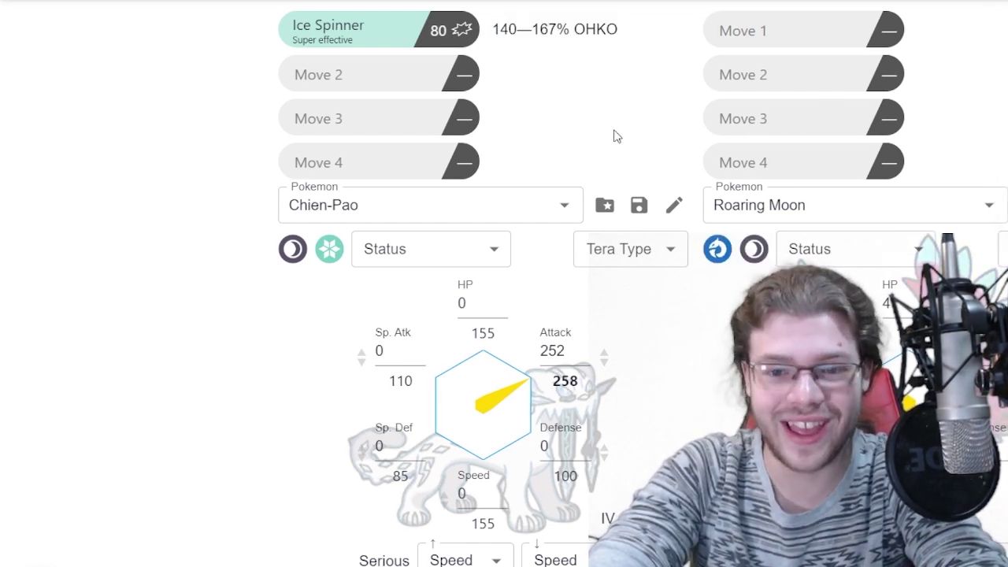